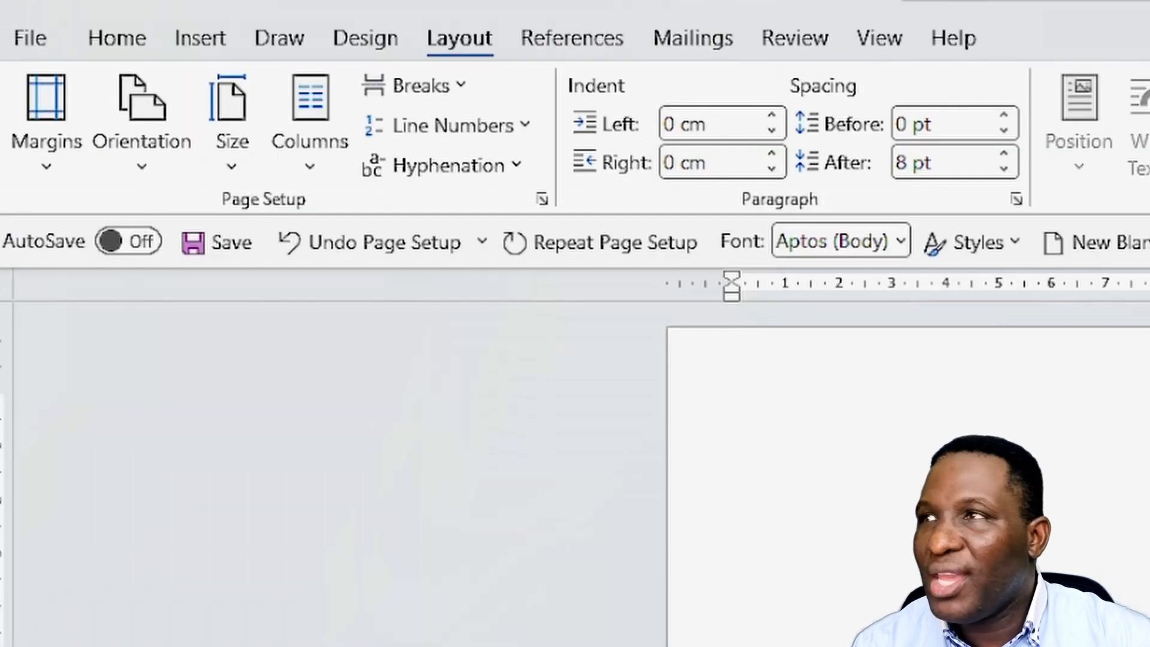
Step: Draw a banner rectangle across nearly the full page width at the page's upper edge and trim its upper side slightly
left_click(200, 39)
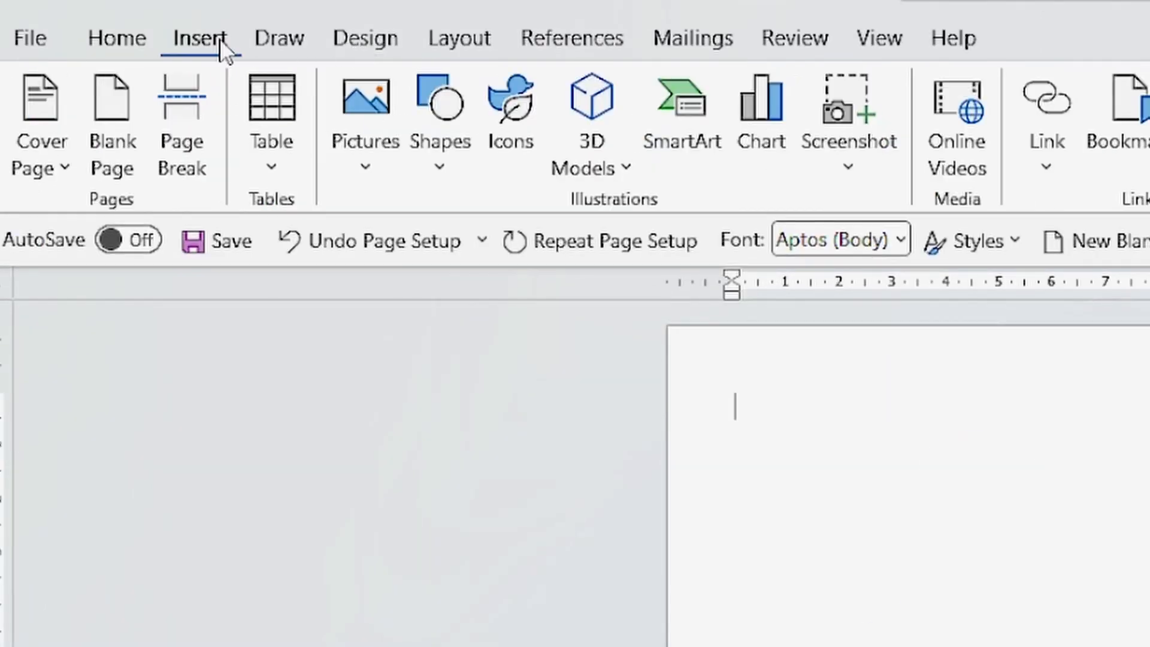
left_click(437, 137)
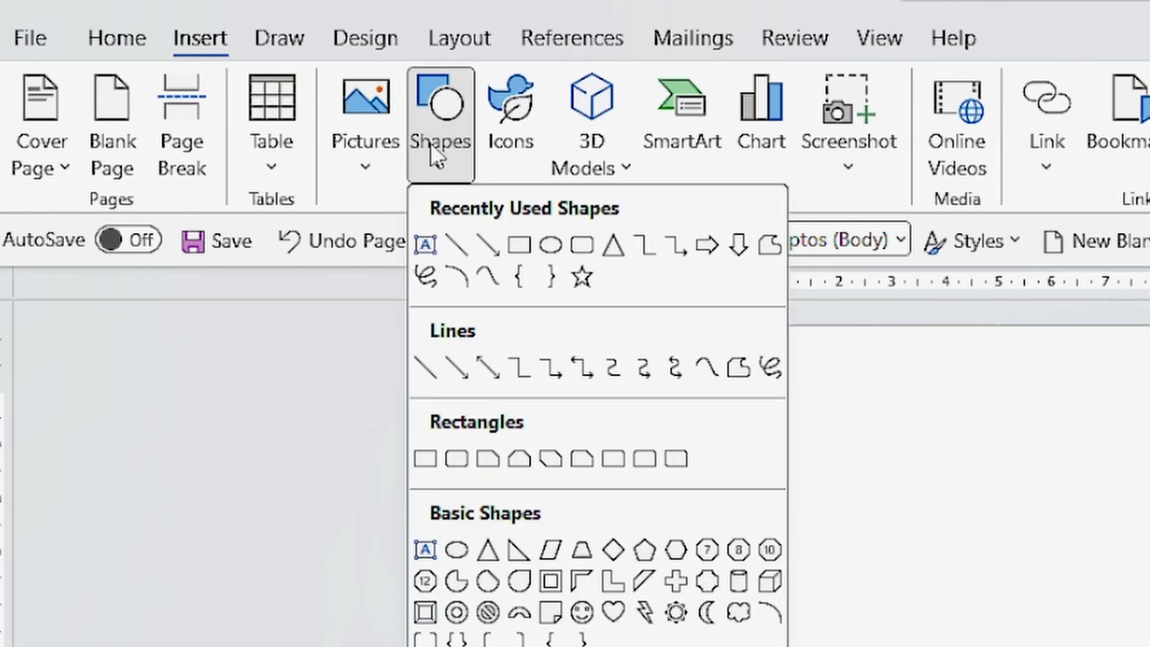
left_click(520, 245)
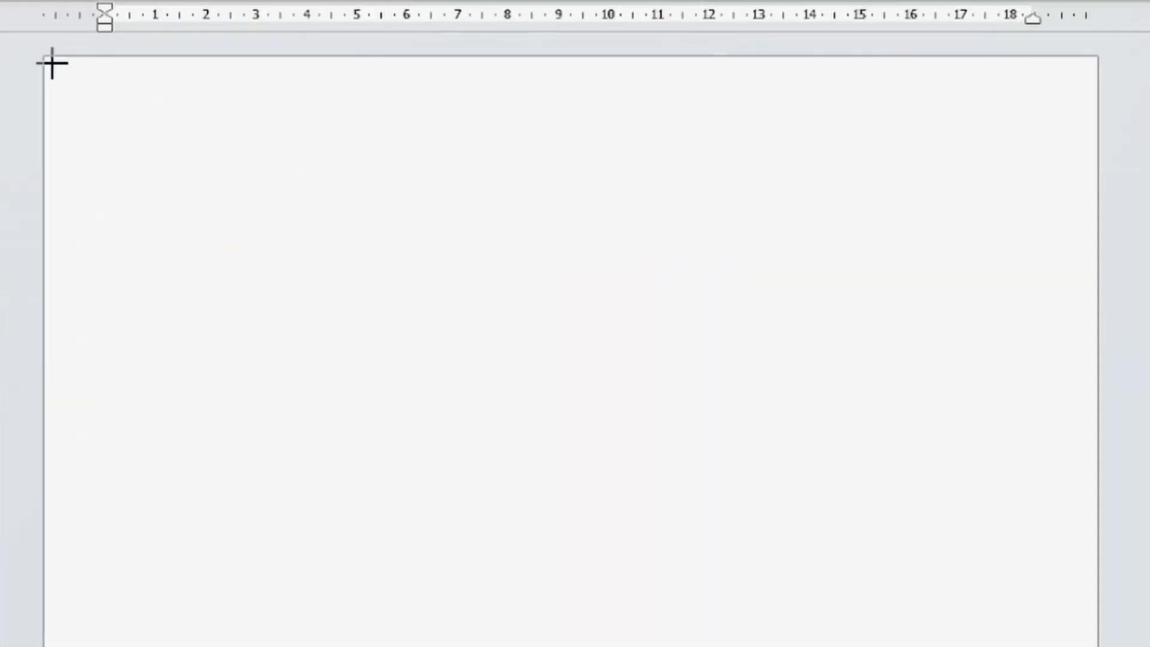
left_click_drag(676, 333, 1149, 549)
left_click_drag(937, 266, 1089, 286)
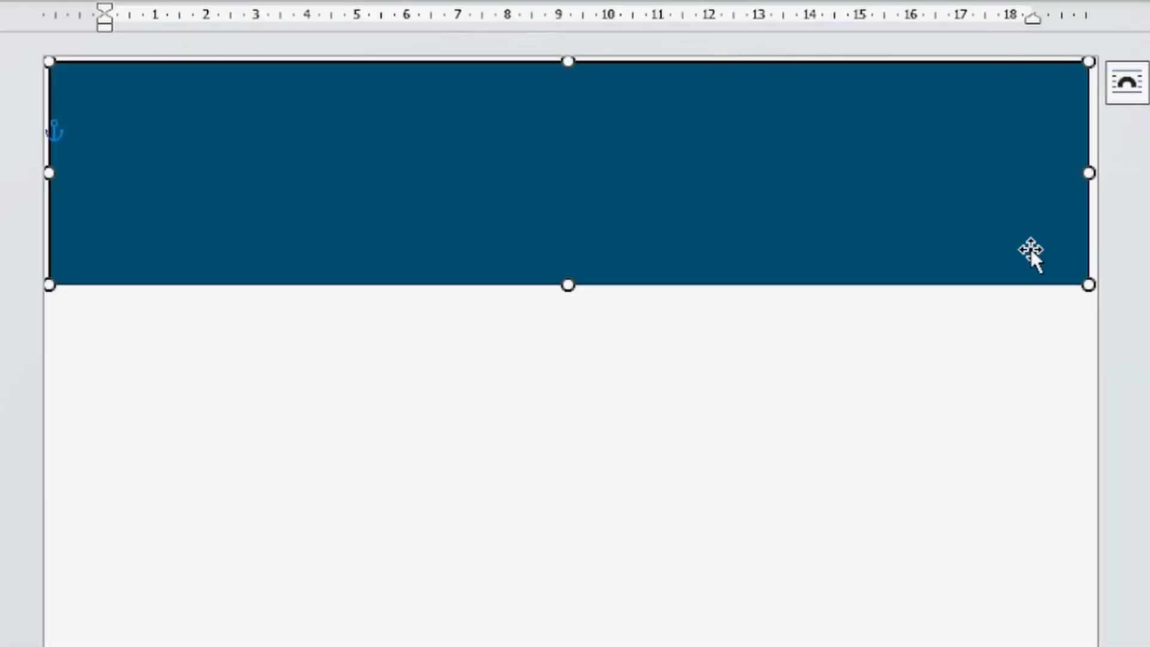
left_click_drag(566, 58, 566, 71)
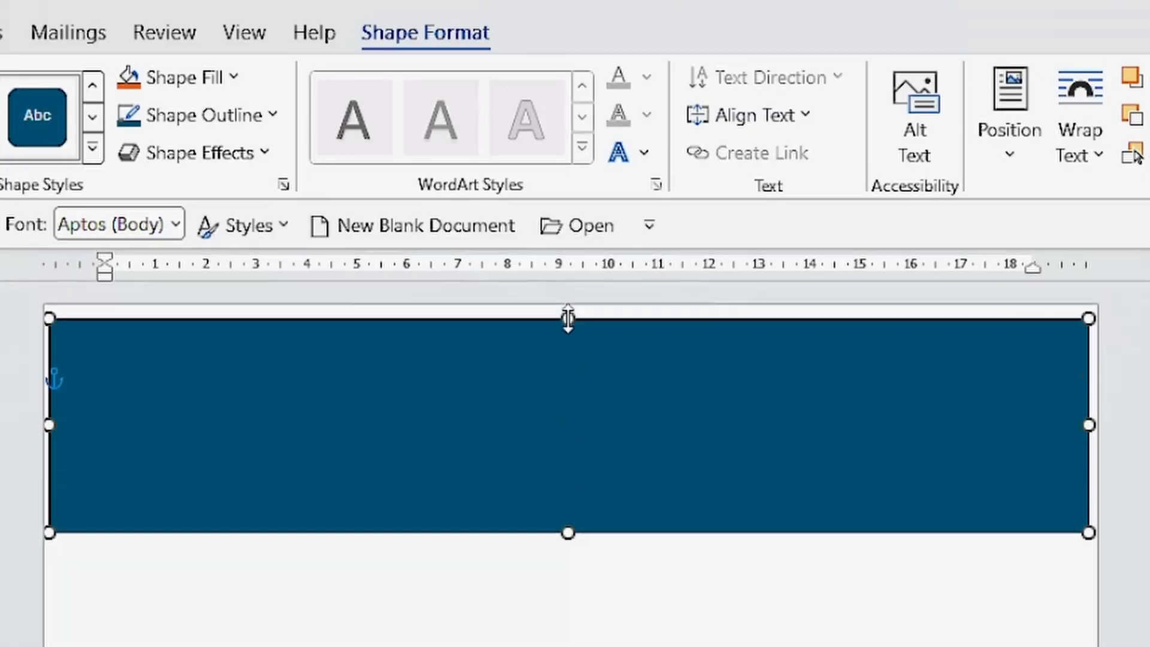
Step: Set the banner rectangle's shape fill to No Fill
left_click(211, 79)
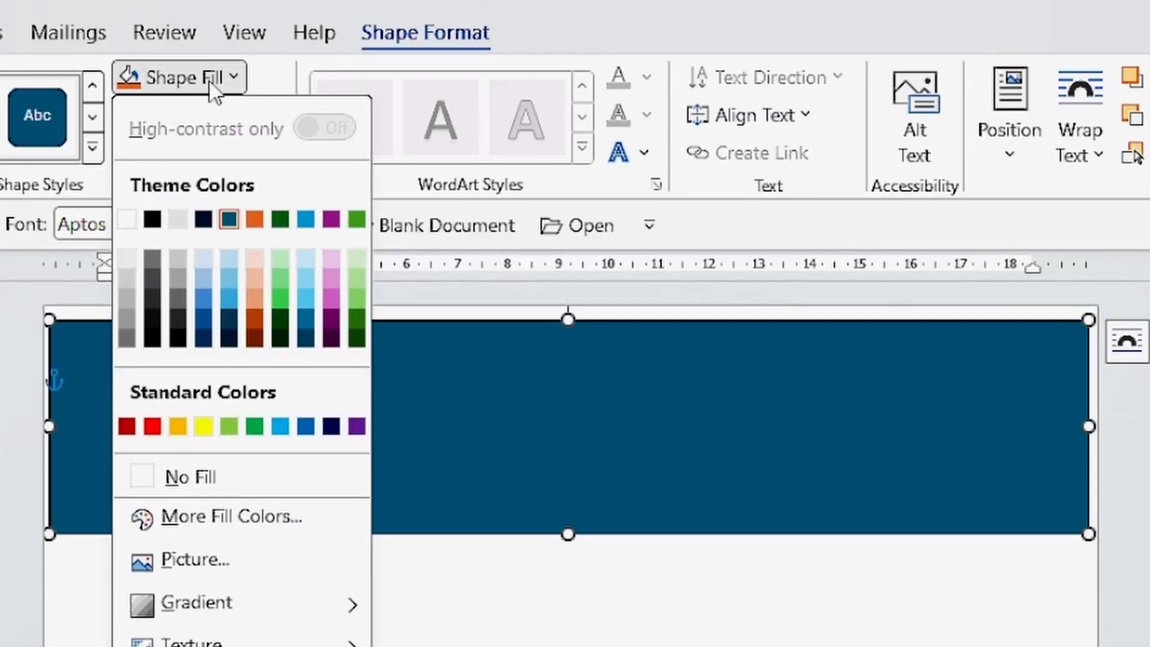
left_click(211, 79)
left_click(211, 79)
left_click(198, 477)
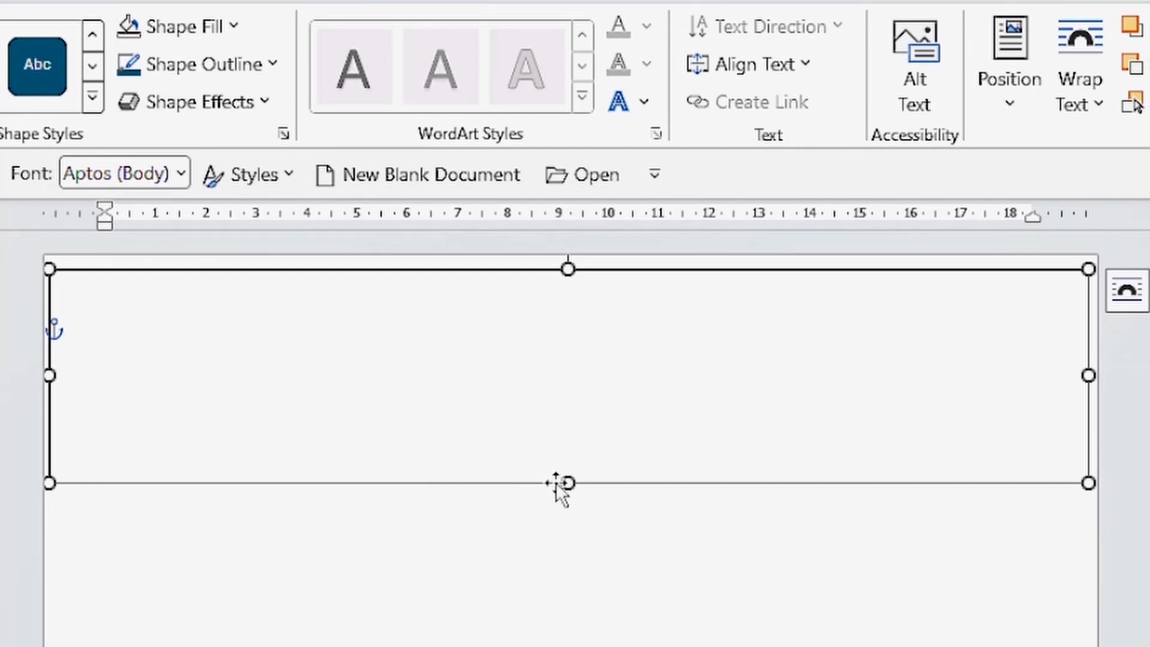
Step: Extend the banner rectangle slightly downward and stretch its other three sides out to the page edges
left_click_drag(567, 483, 567, 529)
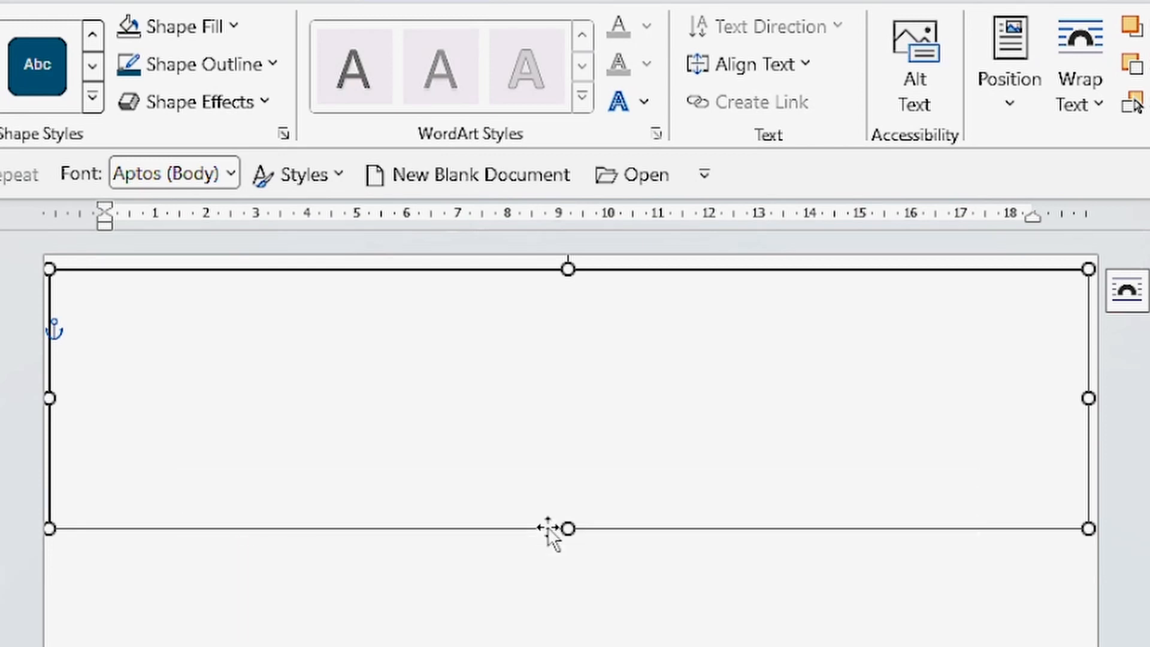
left_click_drag(48, 398, 24, 401)
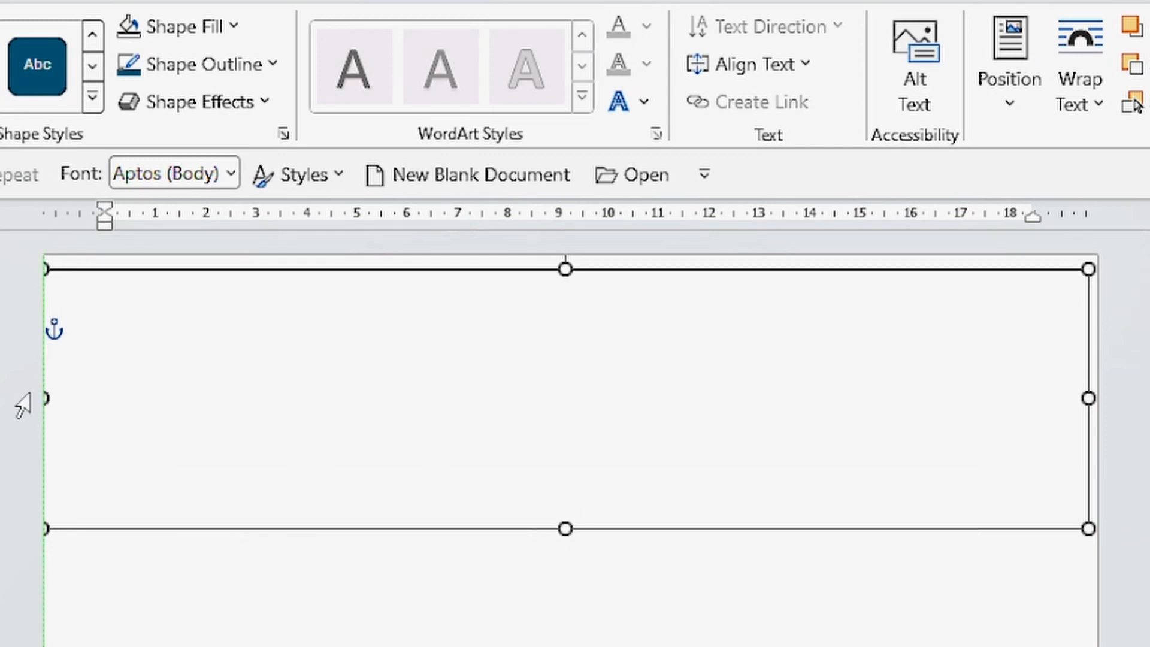
left_click_drag(1090, 398, 1124, 394)
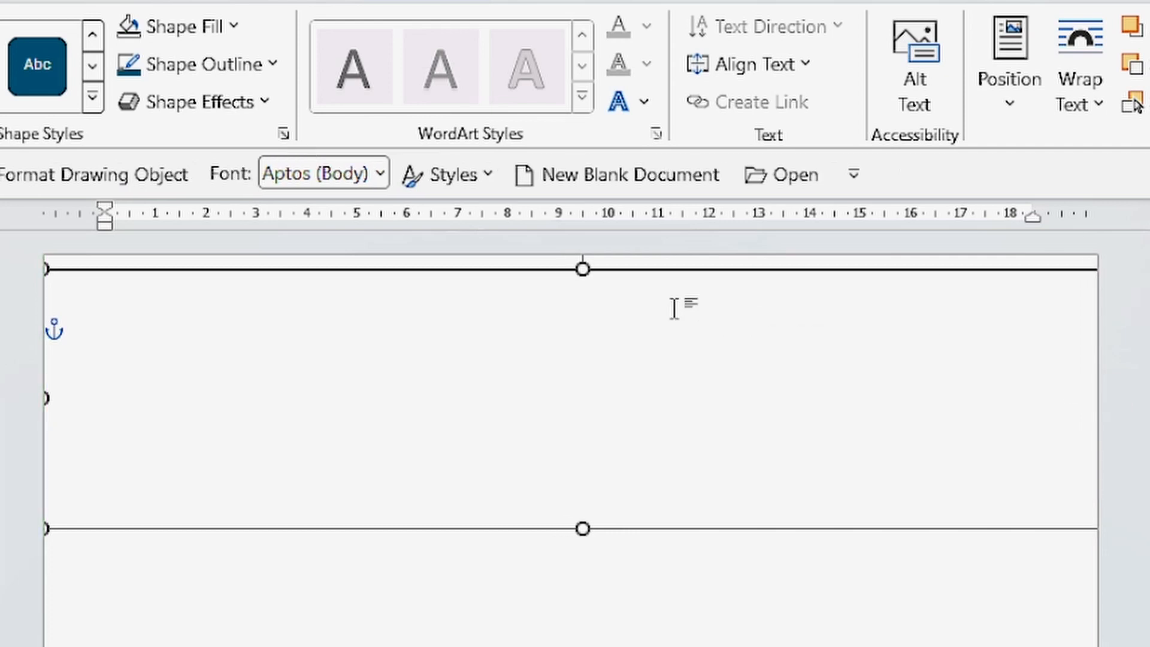
left_click_drag(581, 269, 580, 253)
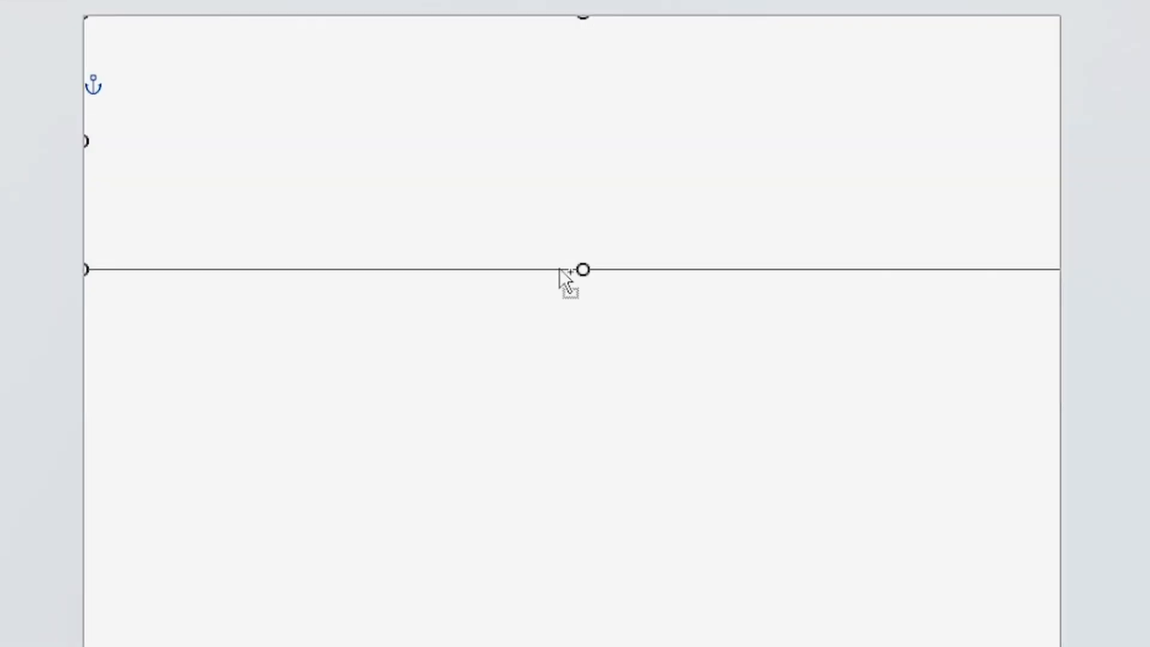
Step: Duplicate the header rectangle below itself as a second full-width band, and copy that shorter band further down the page
left_click_drag(559, 269, 569, 426)
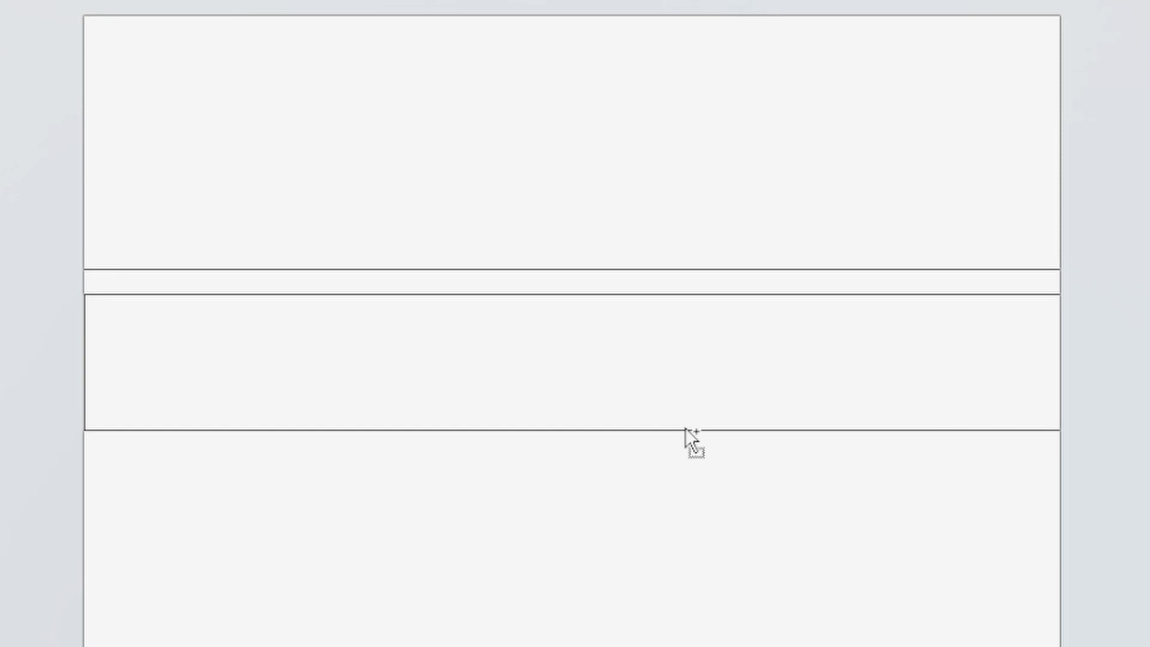
left_click_drag(686, 428, 682, 381)
Step: Resize the lowest band into a half-width content box inset from the left page edge, and copy it into the right column
left_click_drag(1015, 314, 486, 311)
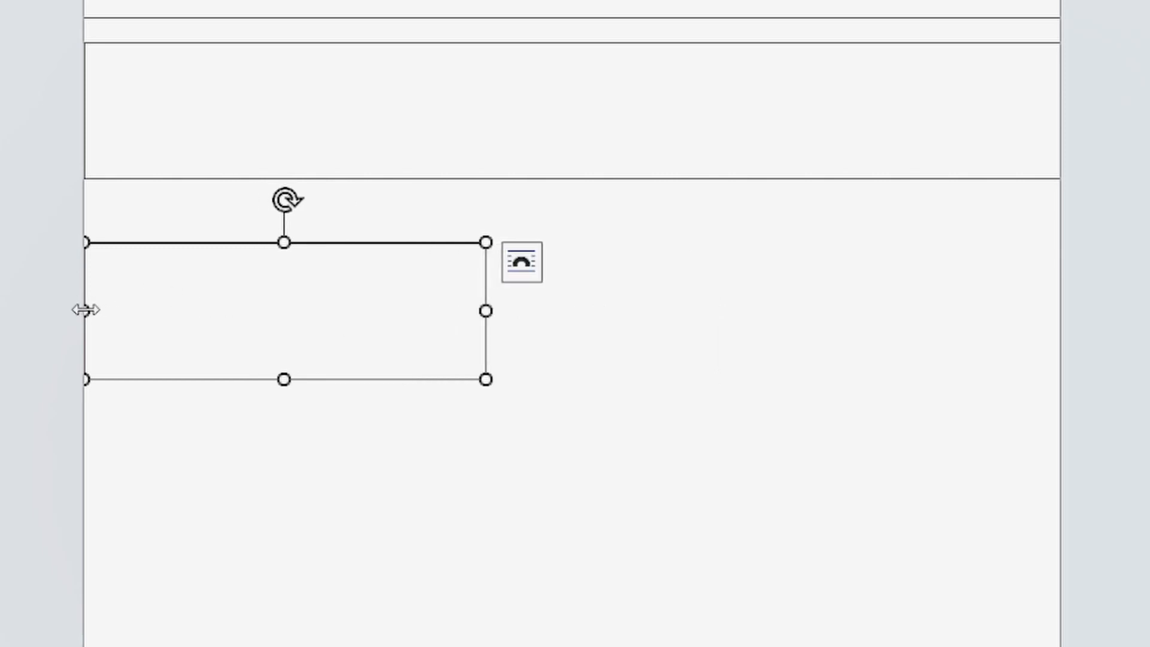
left_click_drag(85, 310, 111, 310)
left_click_drag(298, 242, 296, 200)
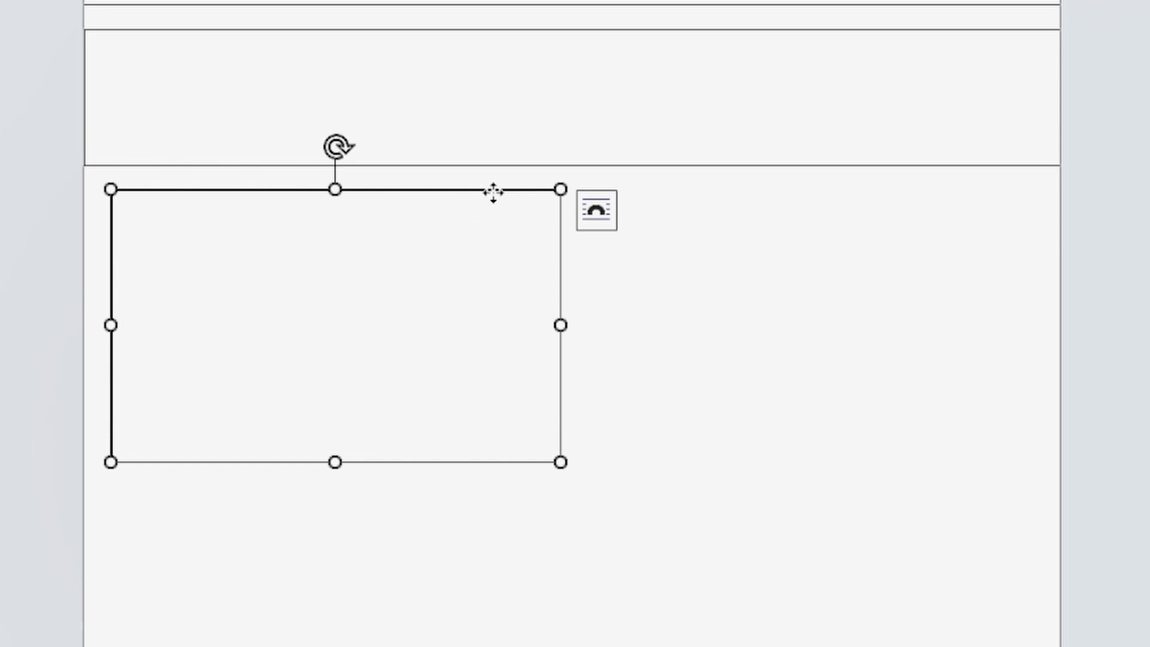
left_click_drag(493, 192, 929, 217)
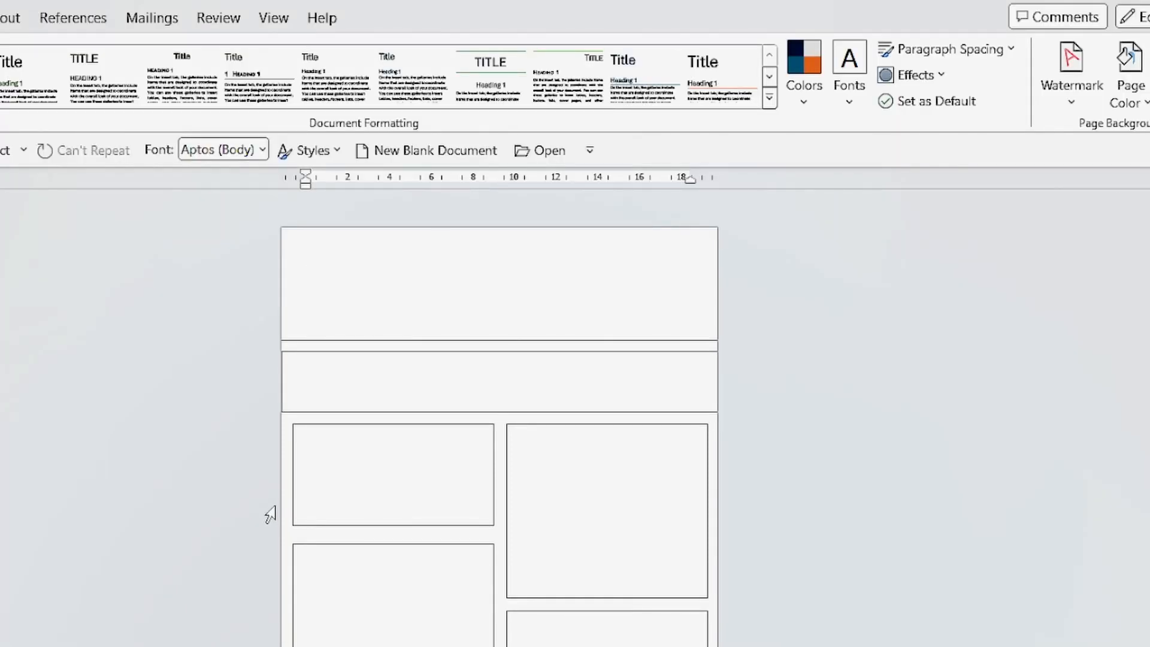
Step: Select all the layout rectangles on the page and fill them with the lightest grey theme color below white
left_click(417, 341)
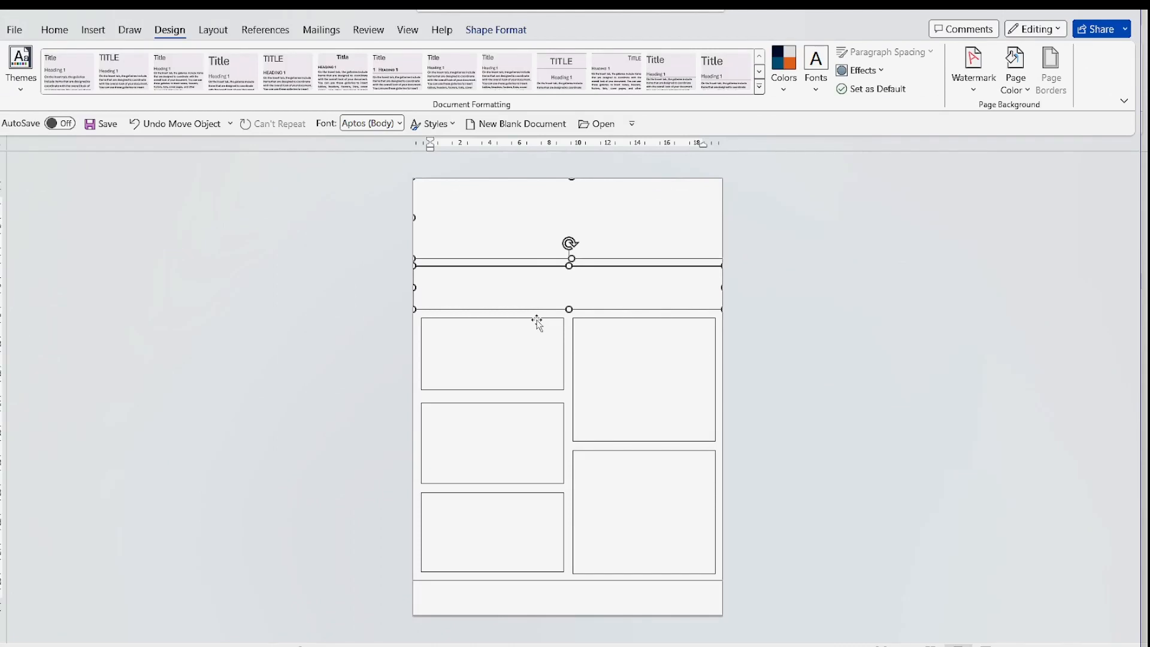
left_click(535, 321, "shift")
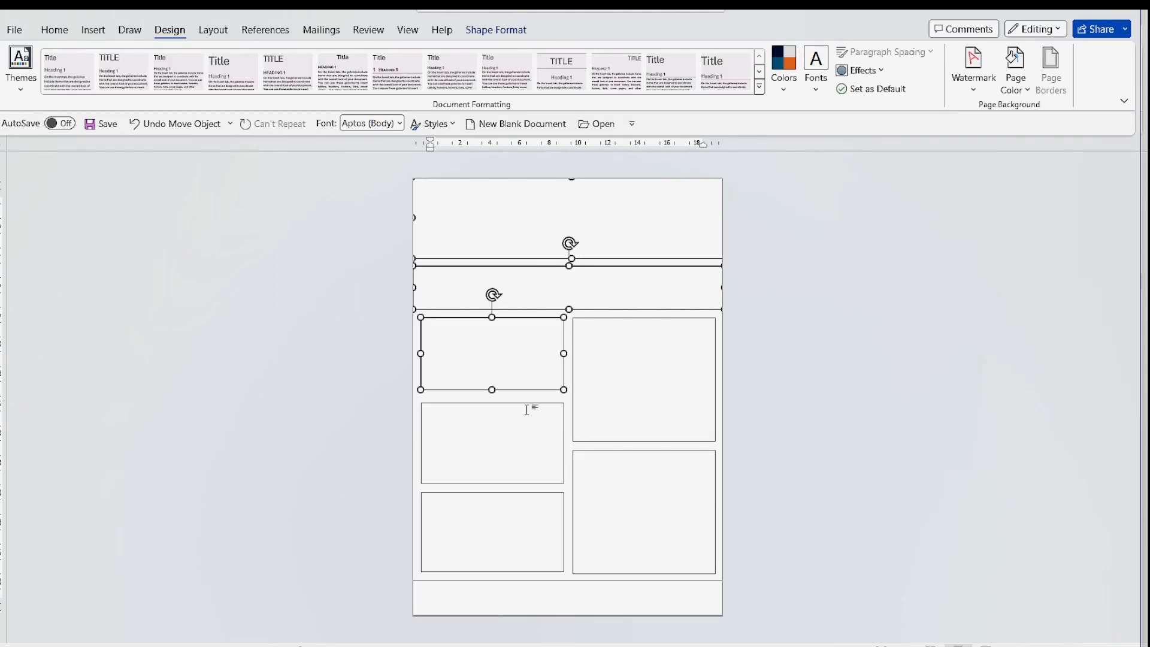
left_click(528, 405, "shift")
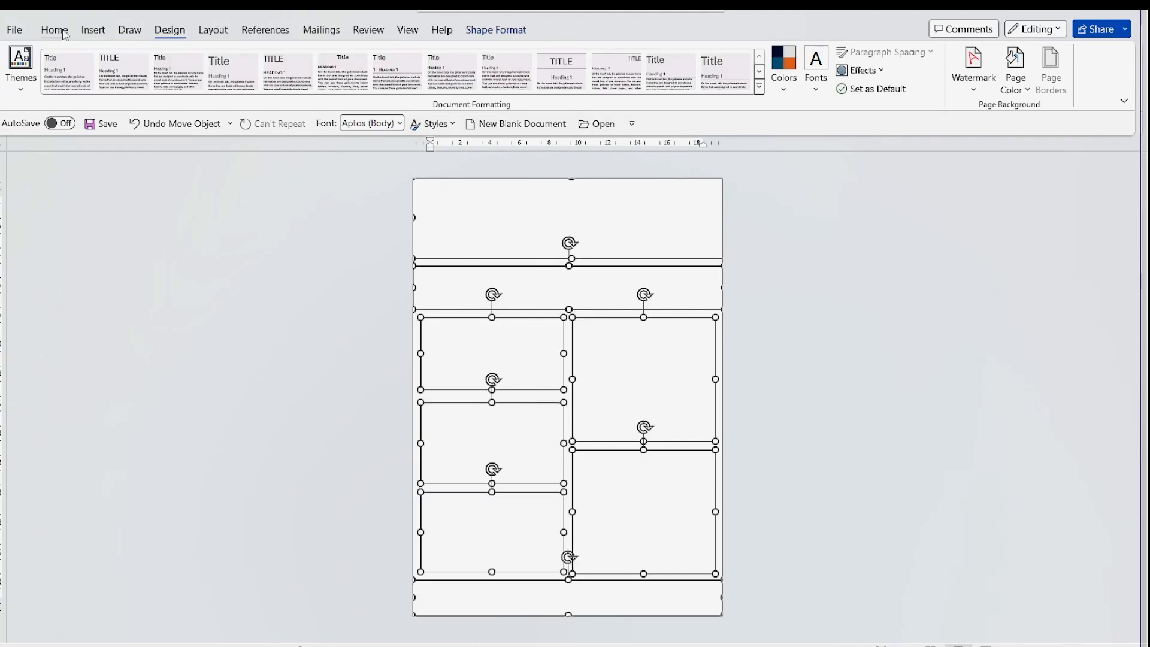
left_click(55, 29)
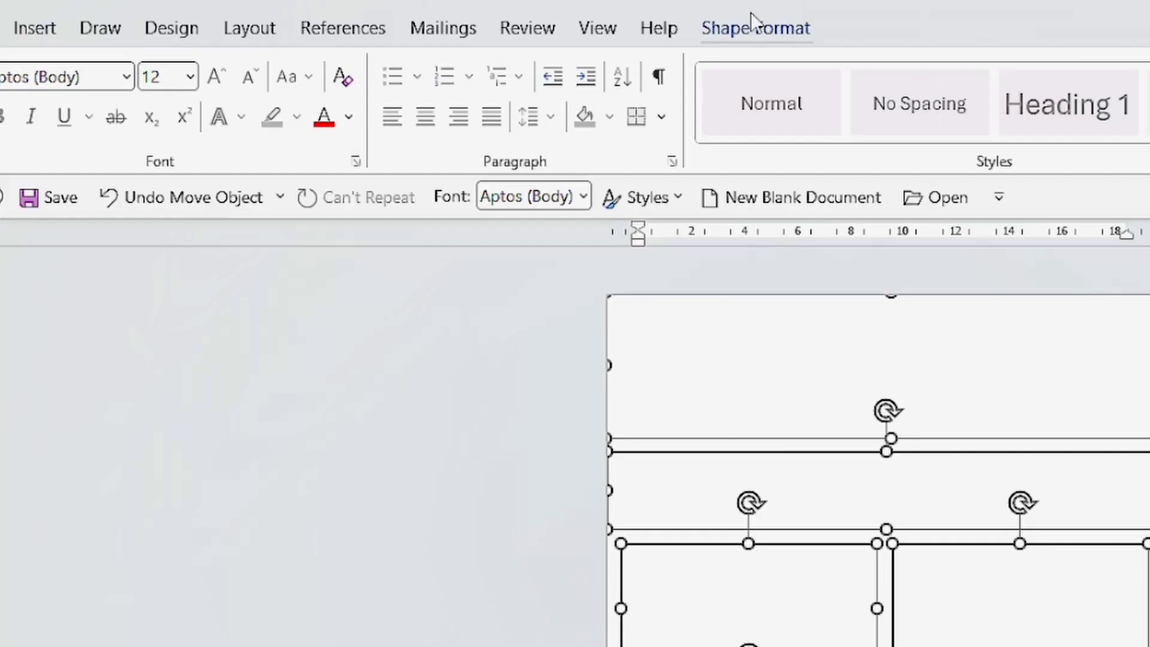
left_click(498, 31)
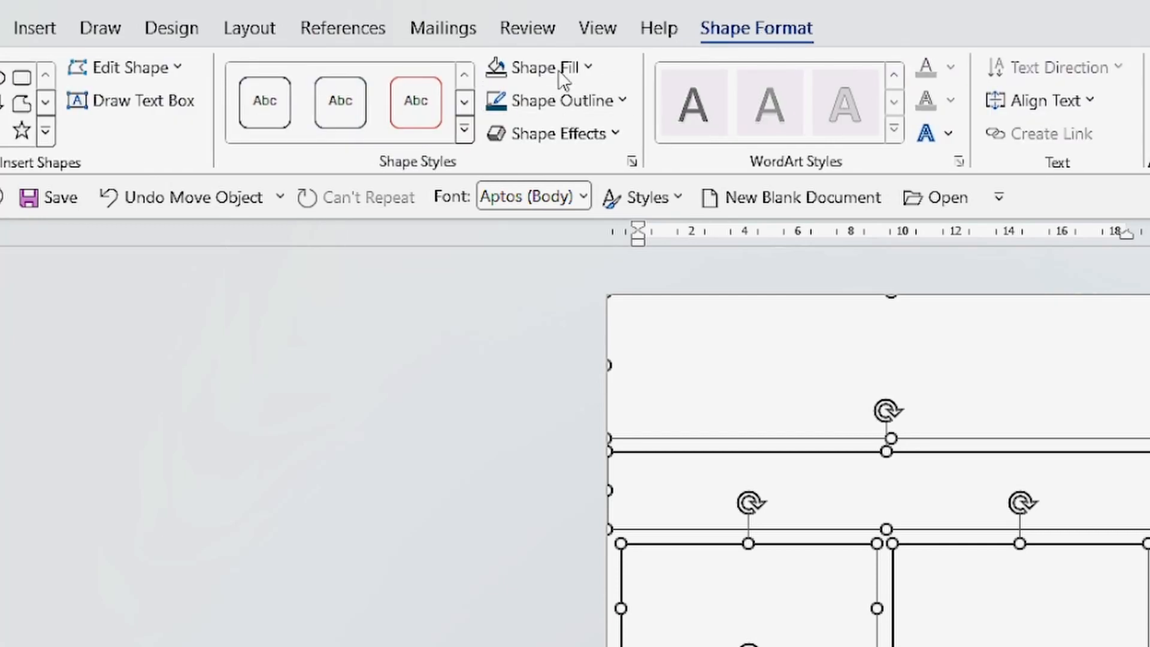
left_click(589, 67)
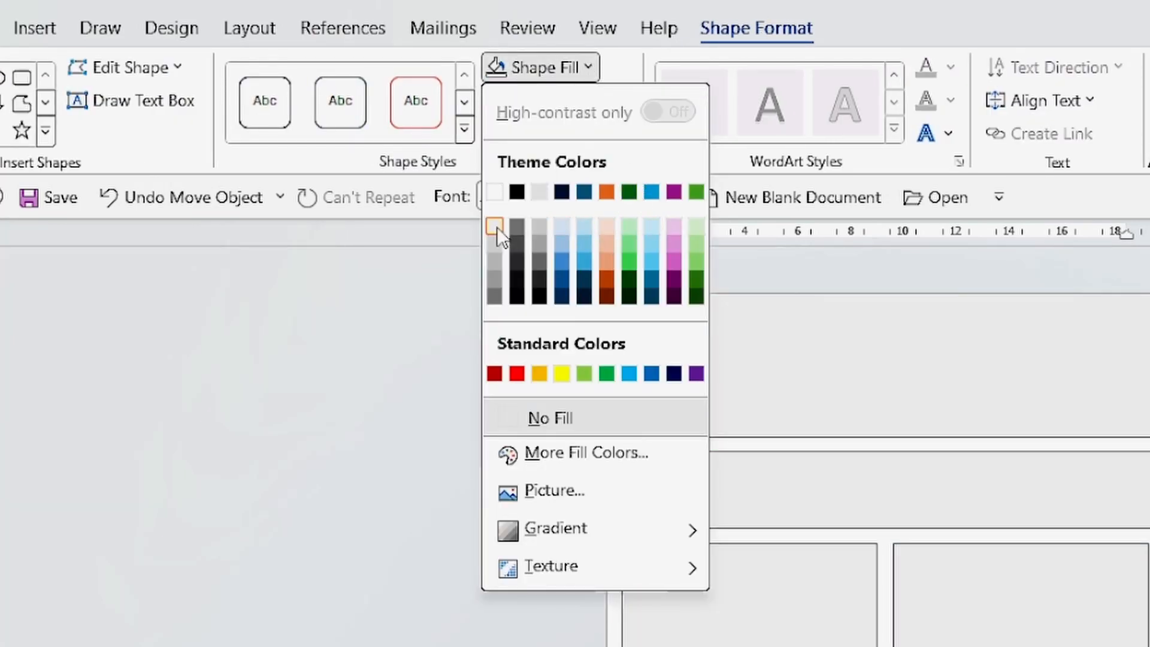
left_click(495, 225)
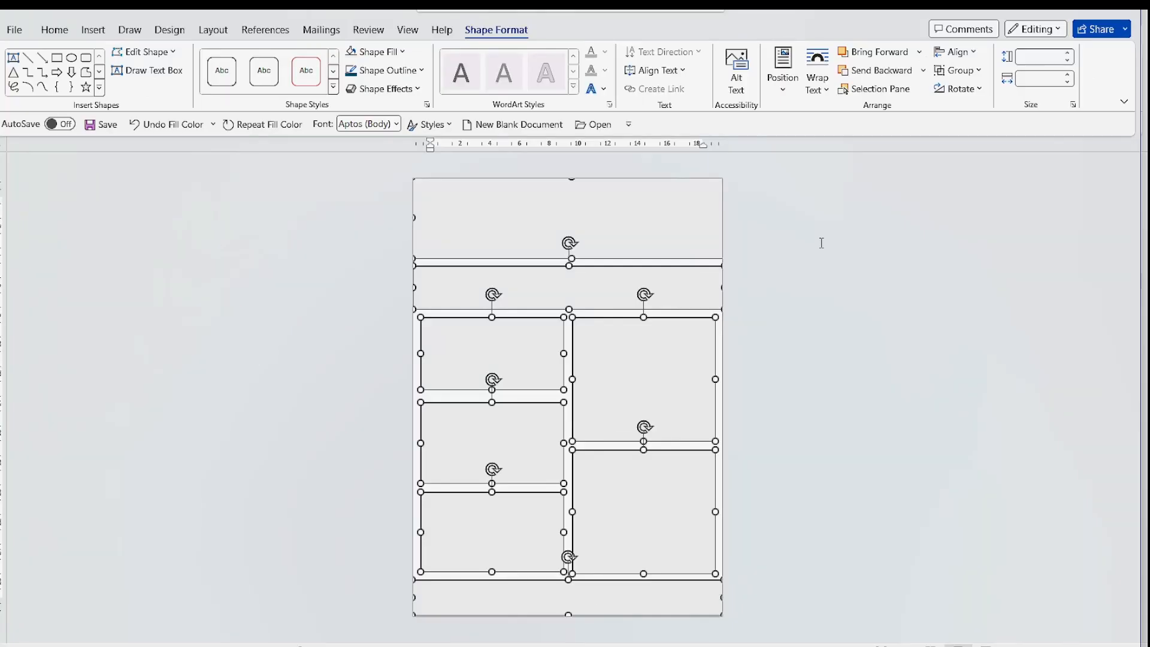
left_click(822, 239)
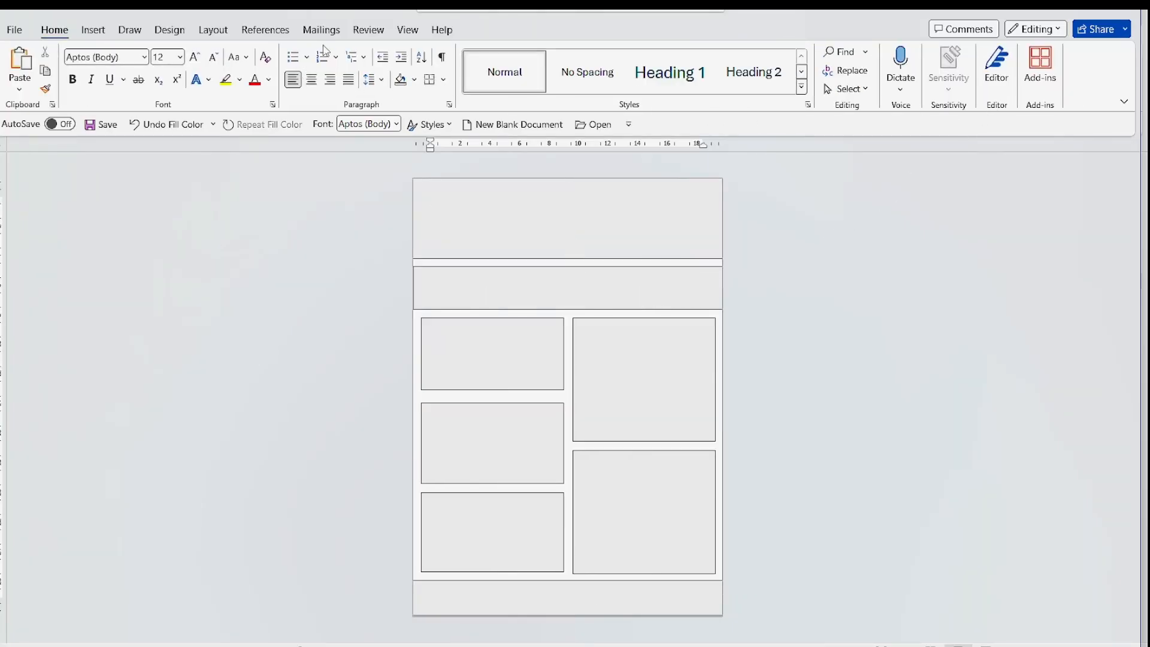
Step: Set the page color to the standard dark blue
left_click(169, 30)
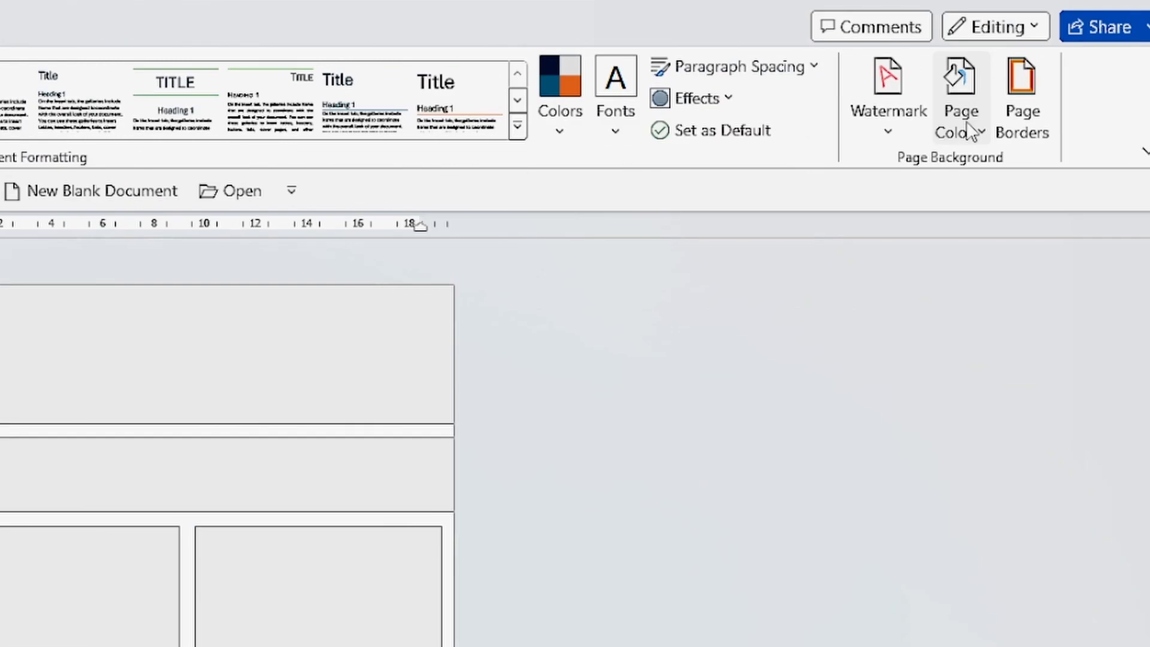
left_click(968, 123)
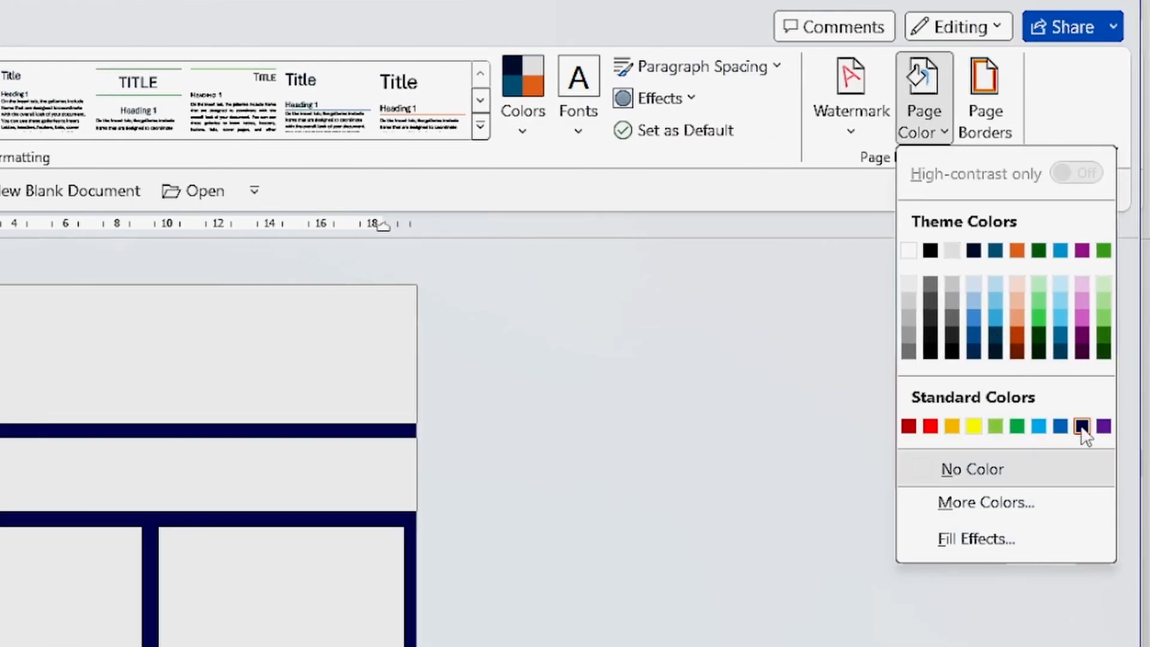
left_click(1082, 427)
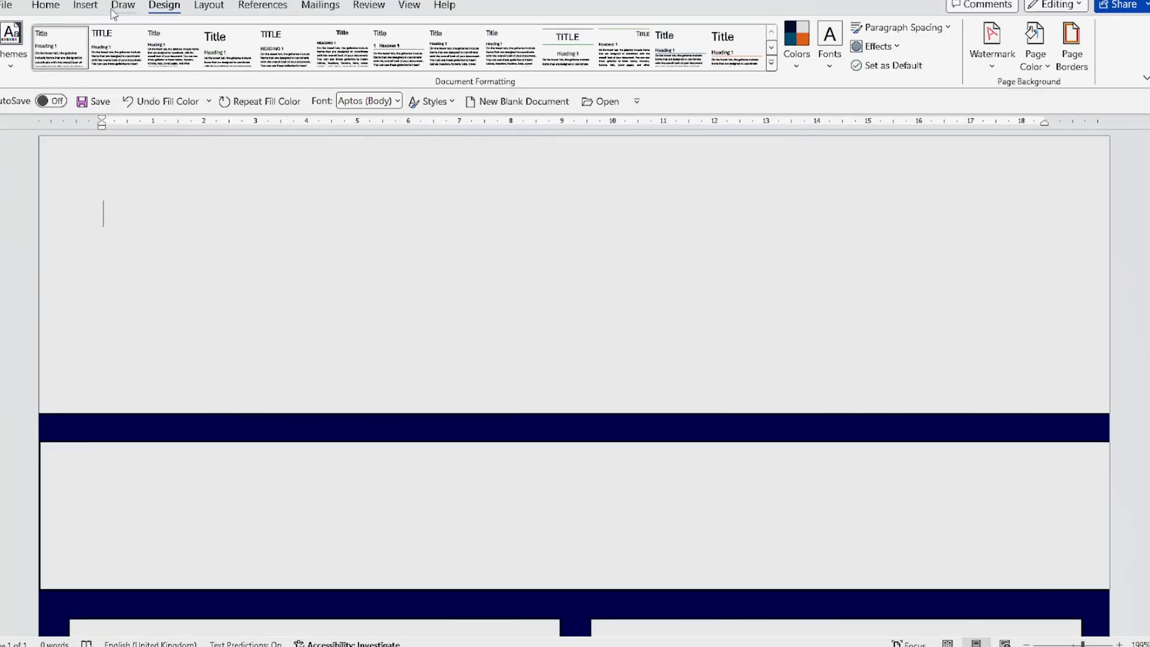
Step: Draw a text box about 15.2 cm wide and 1.6 cm high within the header banner
left_click(85, 5)
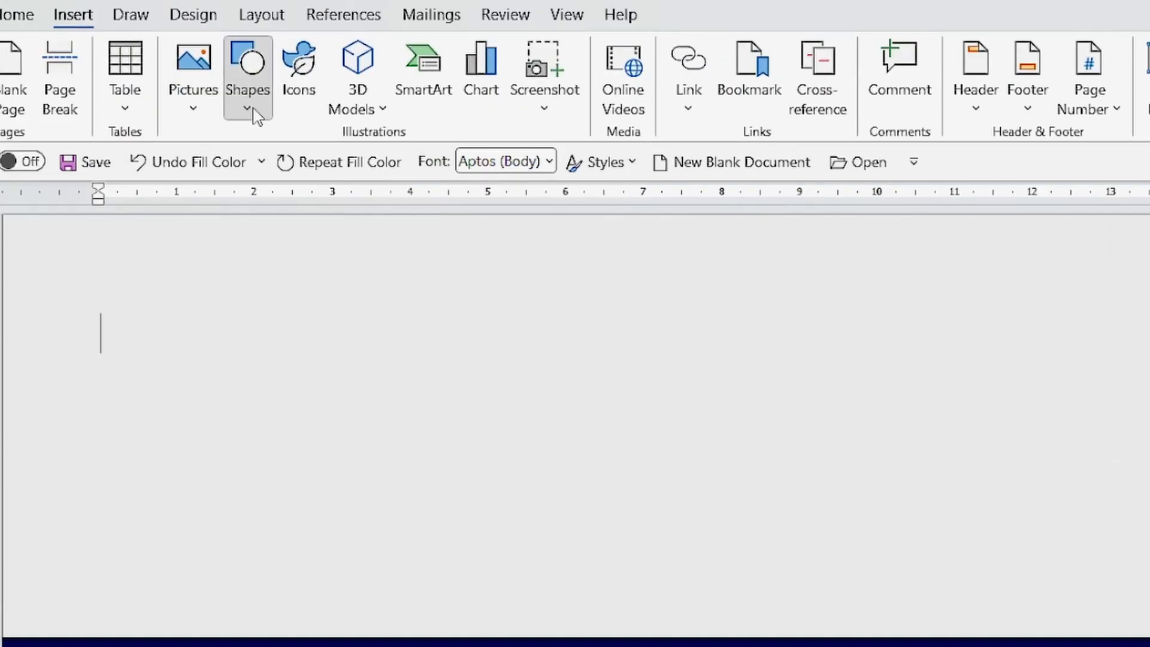
left_click(252, 111)
left_click(237, 165)
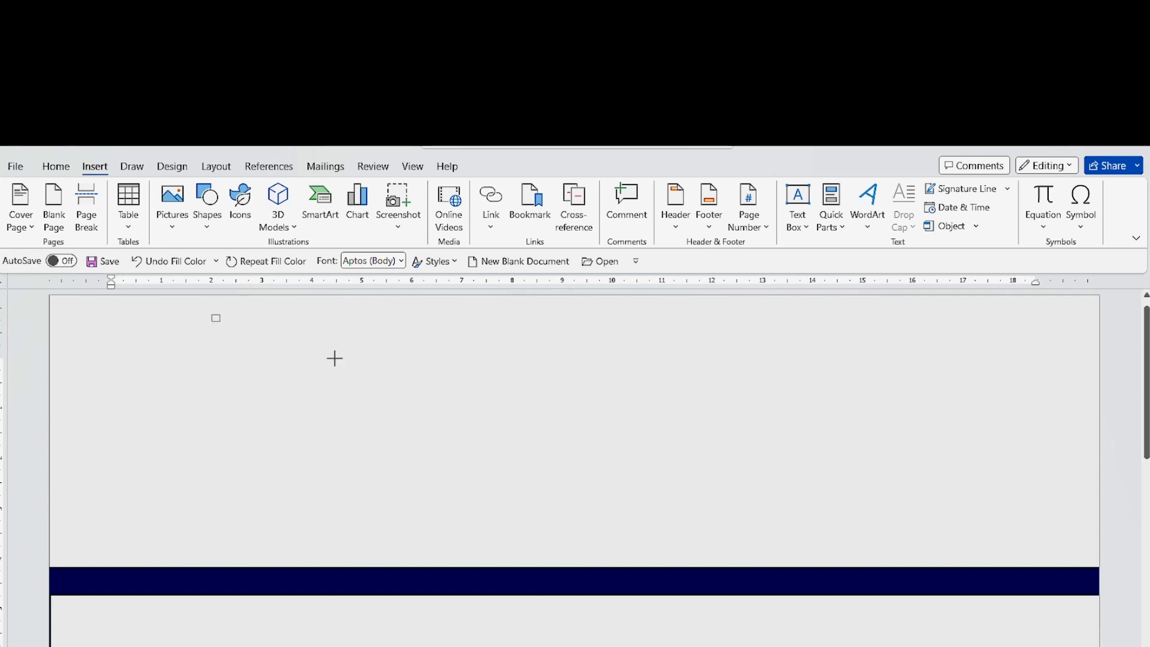
left_click_drag(335, 358, 973, 393)
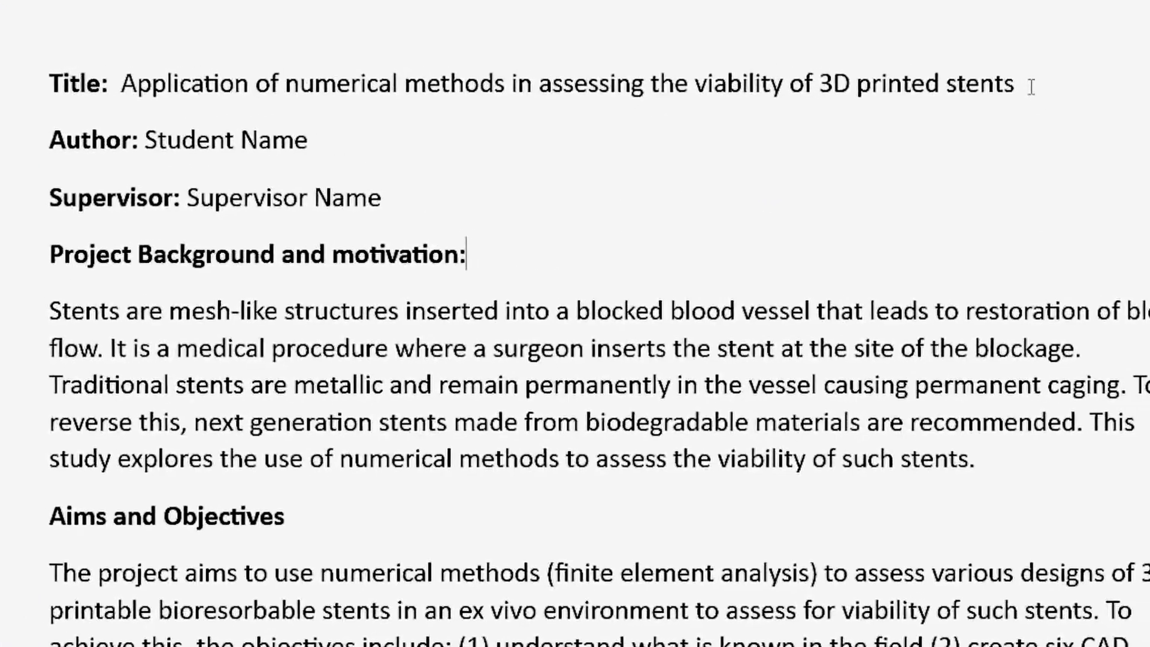
Step: Copy the project title about 3D printed stents from the source document and paste it into the text box as Unformatted Unicode Text
left_click_drag(1031, 85, 143, 123)
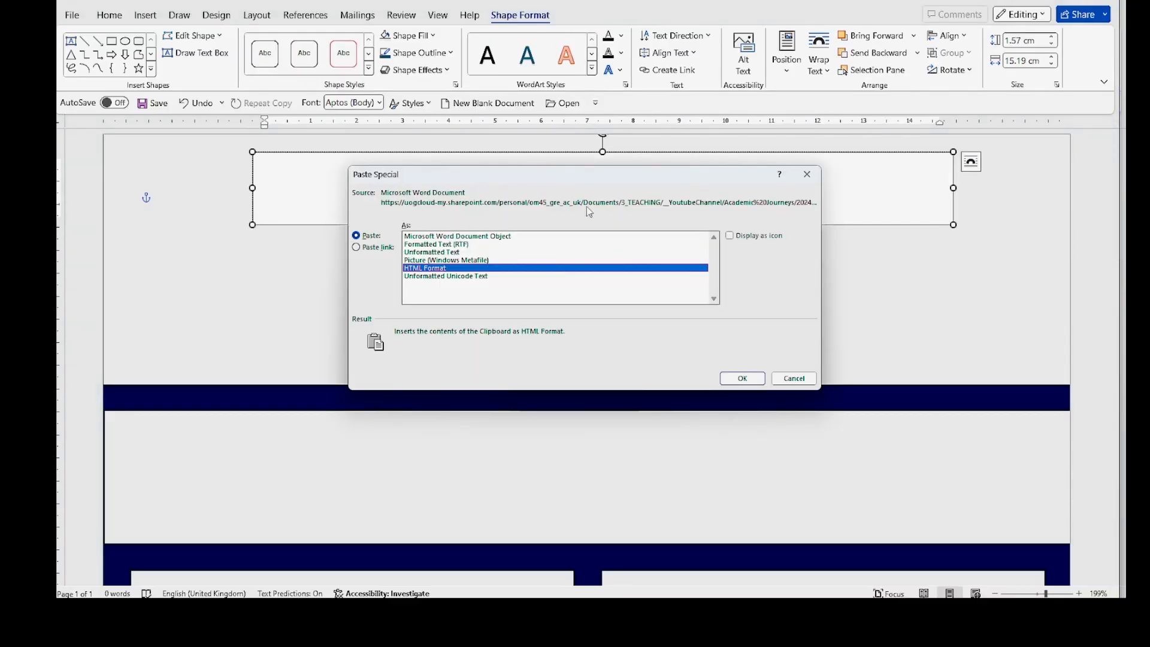
left_click(475, 278)
left_click(725, 377)
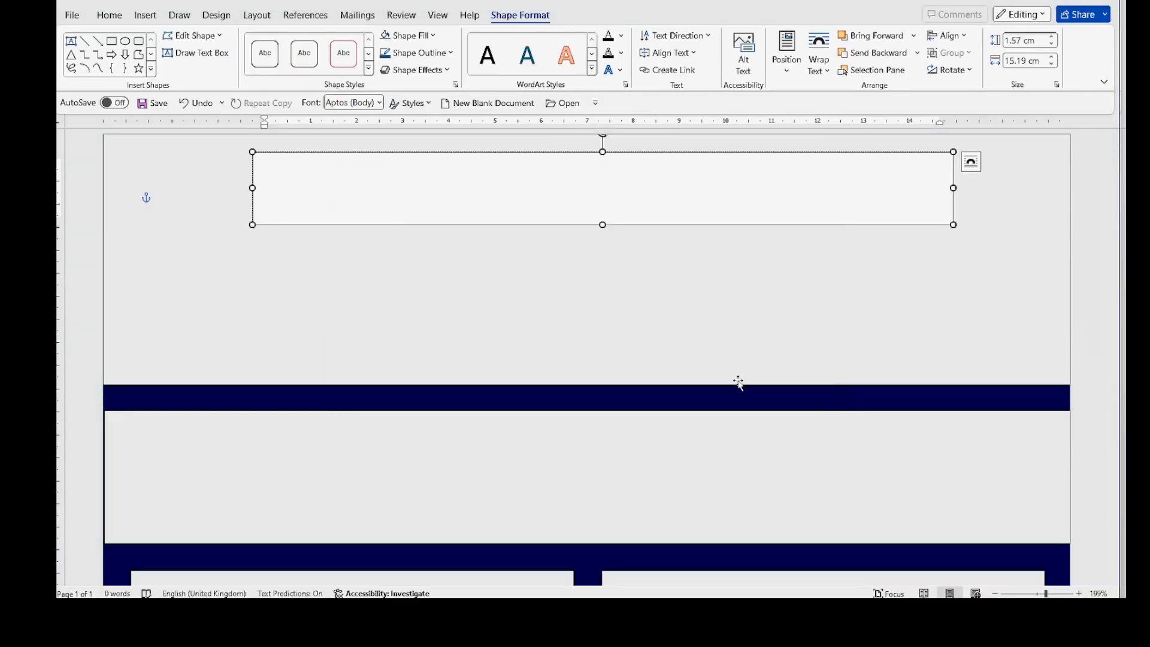
Step: Reduce the title text box's height to about 0.9 cm and remove its outline
left_click_drag(602, 225, 602, 194)
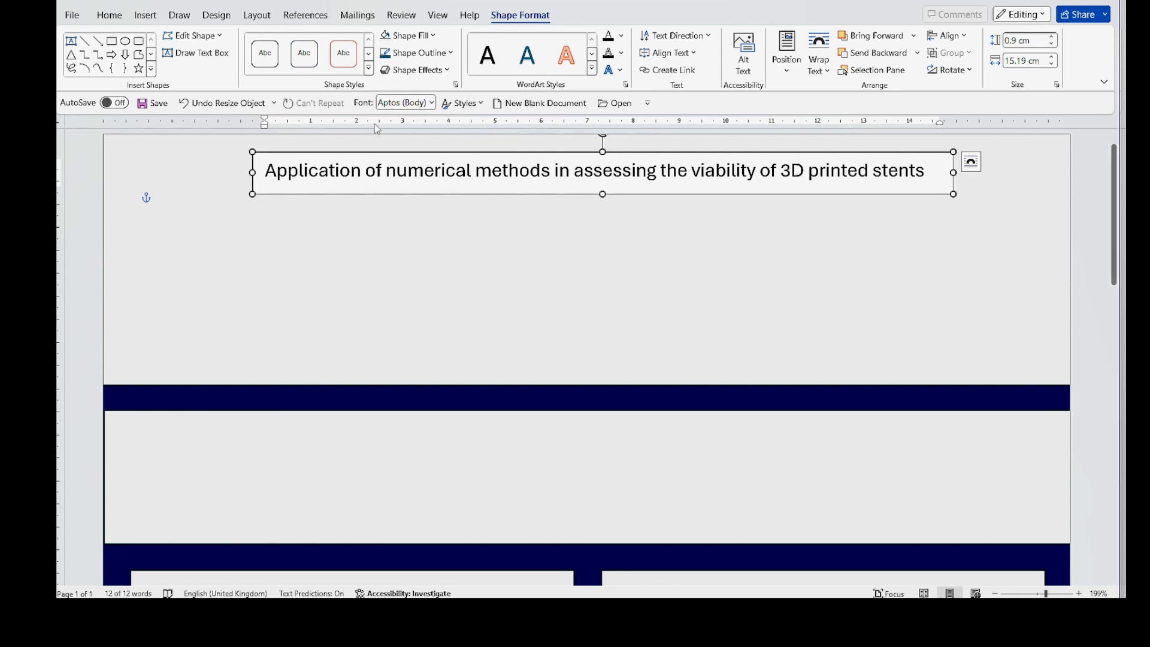
left_click(431, 53)
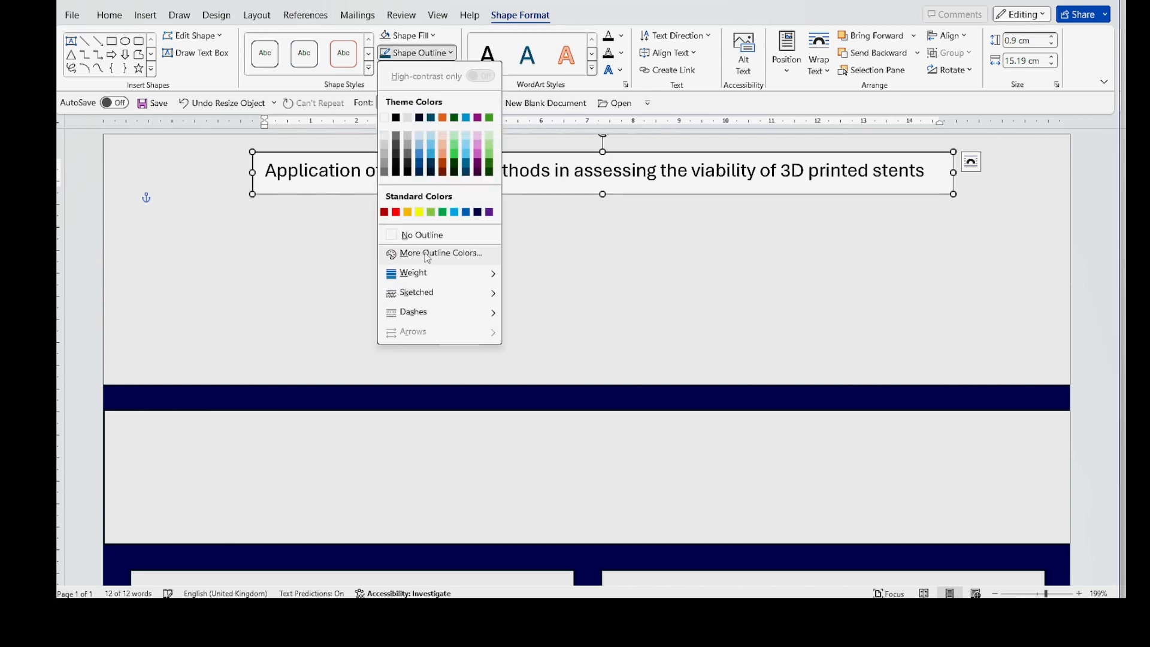
left_click(420, 235)
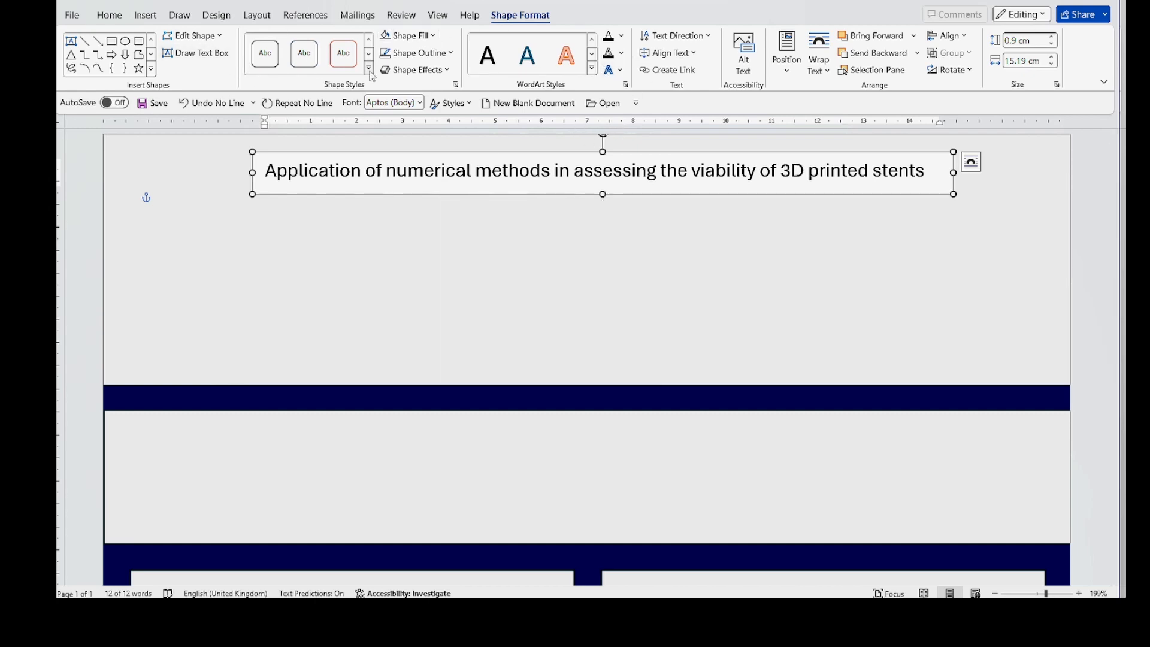
left_click(109, 15)
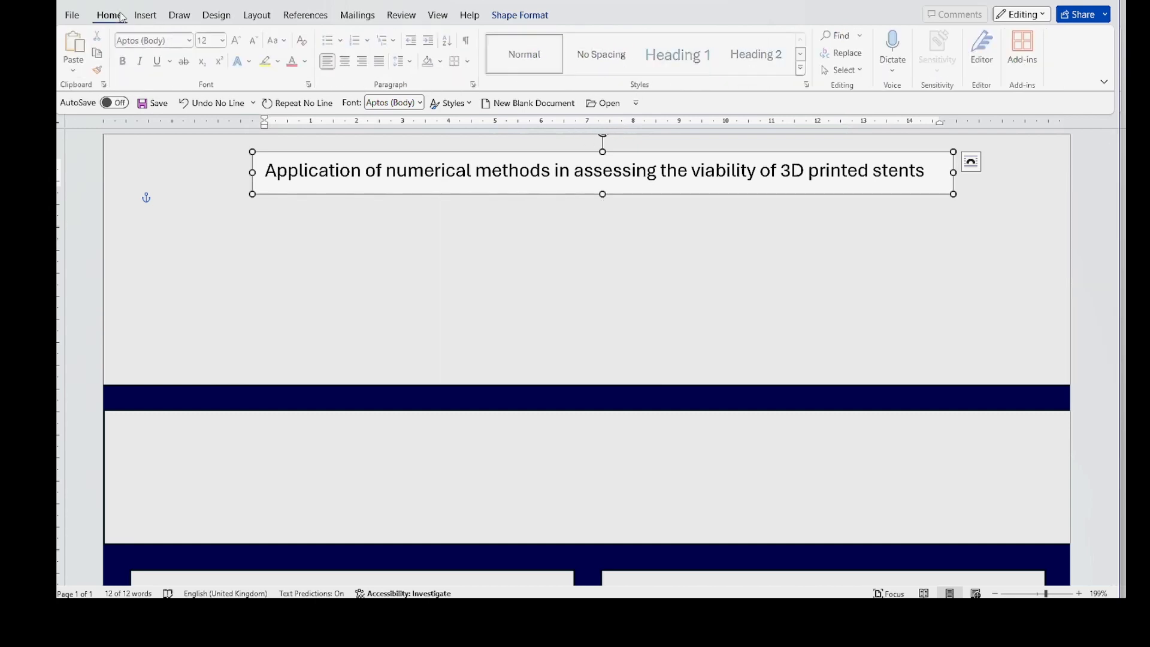
Step: Enlarge the poster title text to 20 pt and increase its text box height to fit two lines
left_click(241, 40)
left_click(242, 40)
left_click(241, 41)
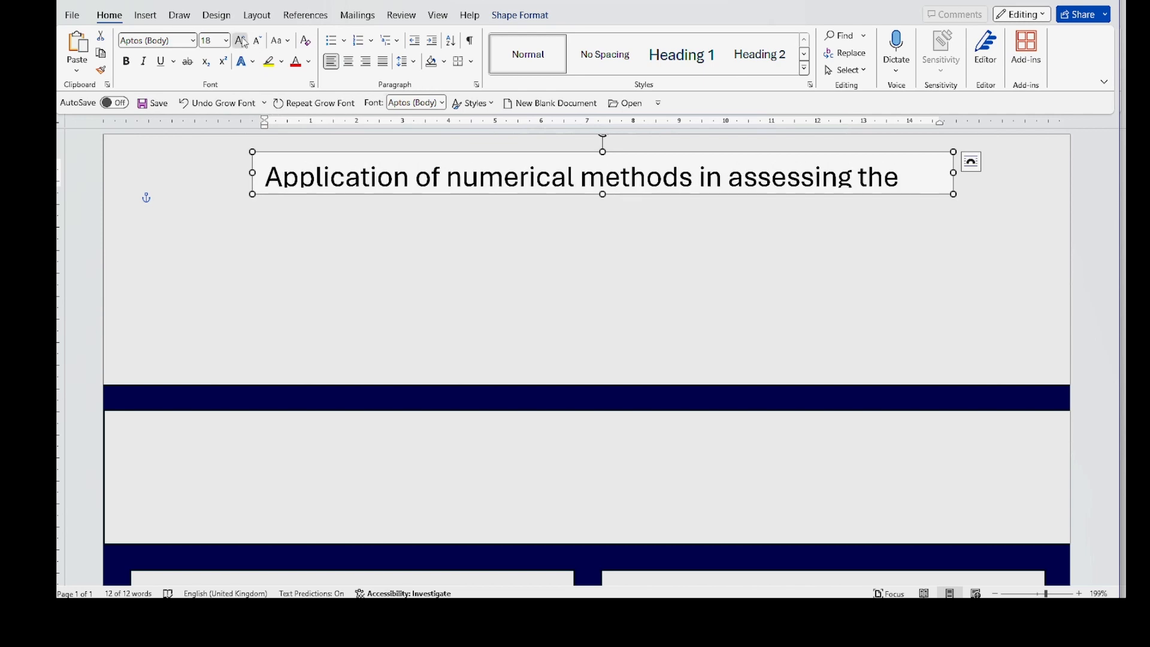
left_click(243, 42)
left_click_drag(603, 195, 616, 247)
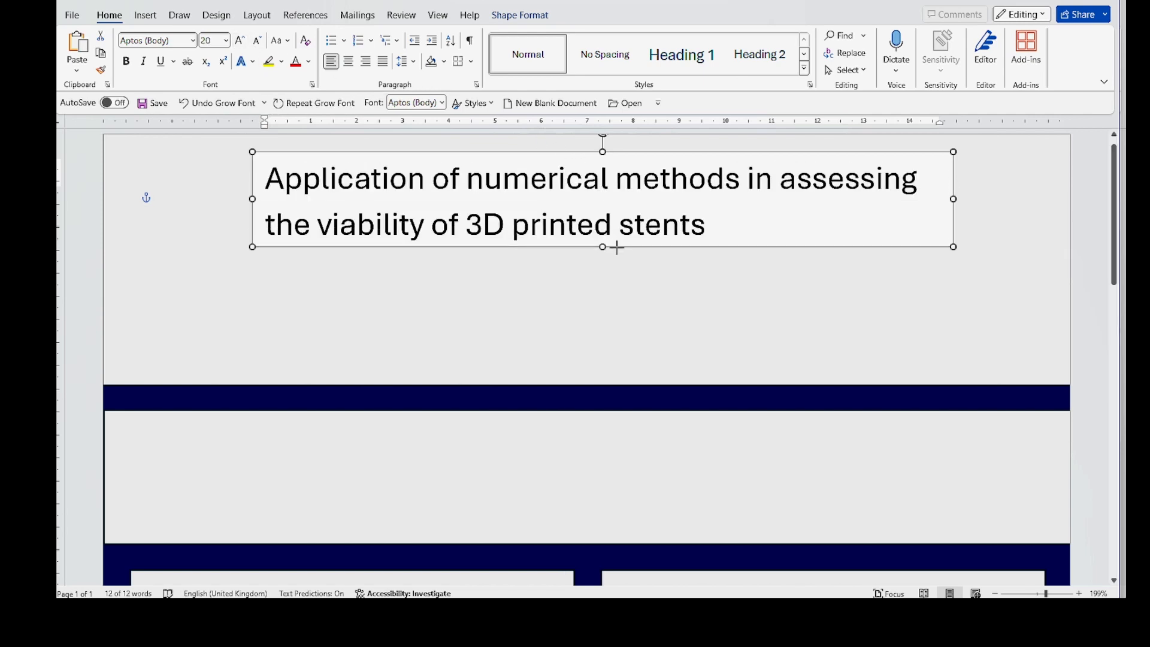
Step: Center the poster title text and widen its text box slightly
left_click(345, 62)
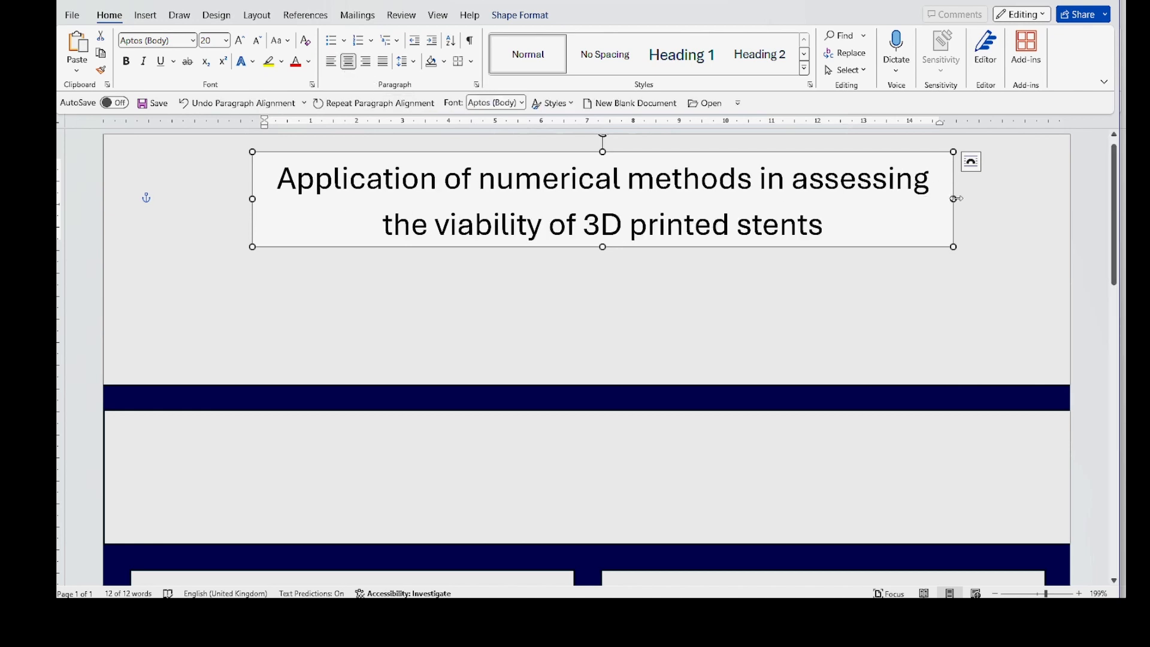
left_click_drag(954, 198, 973, 199)
left_click(832, 298)
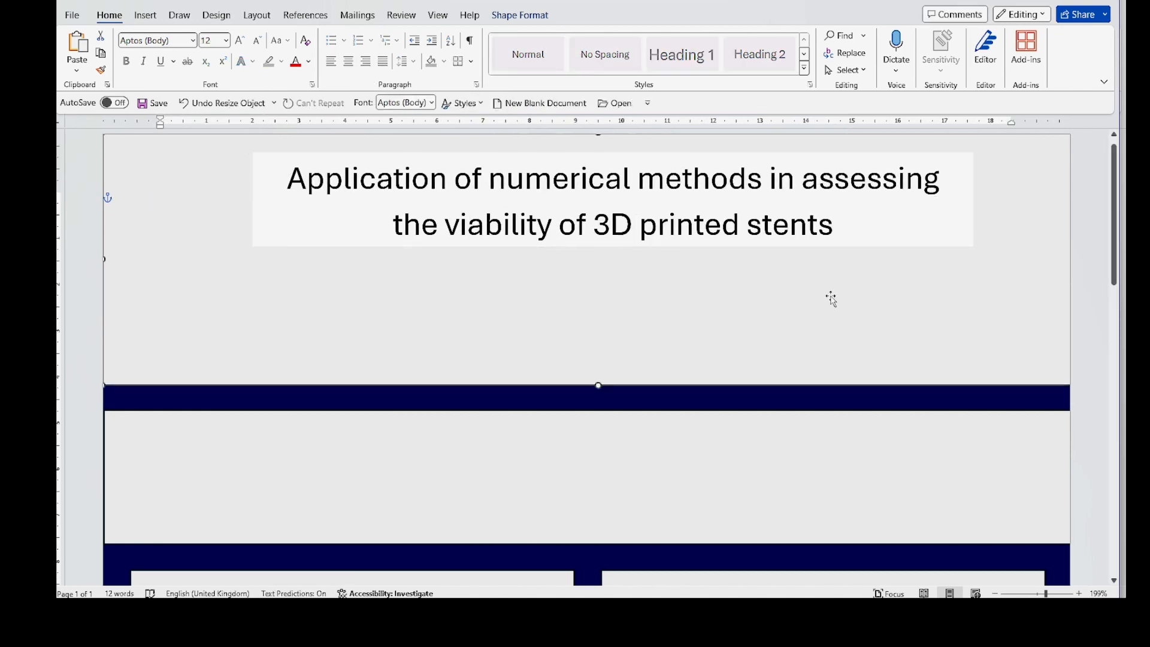
Step: Add a text box about 10.92 cm wide and 0.86 cm high below the title, containing the authors' names in Aptos Black
scroll(833, 300, "down", 4)
left_click(837, 305)
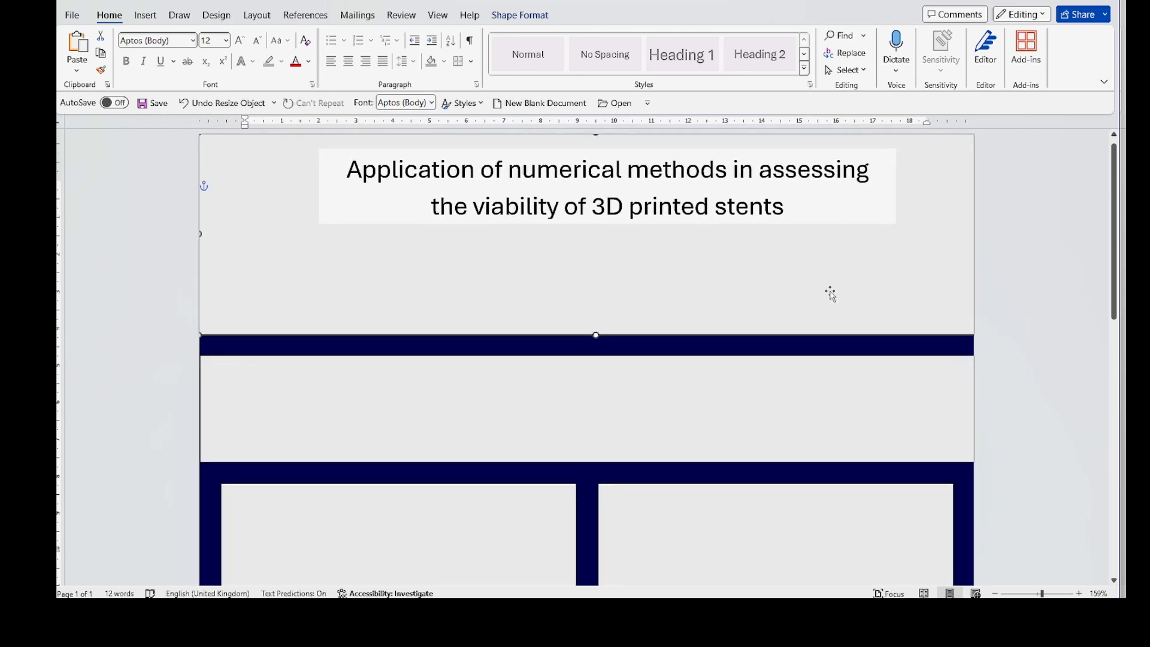
key("ctrl+c")
left_click(138, 20)
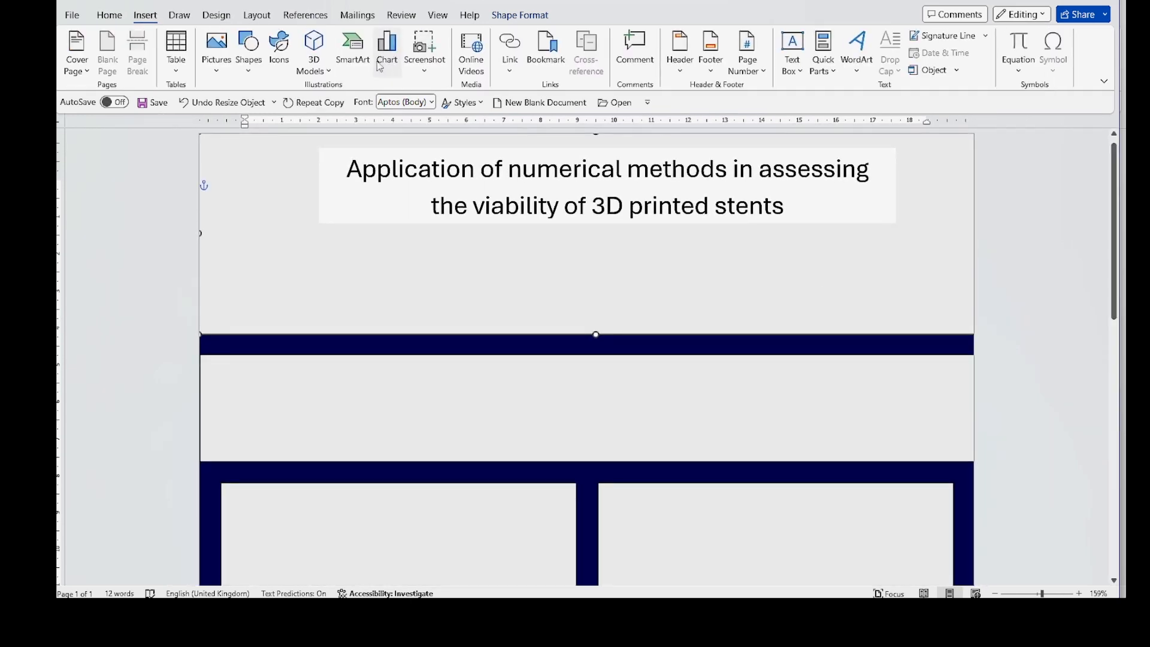
left_click(246, 71)
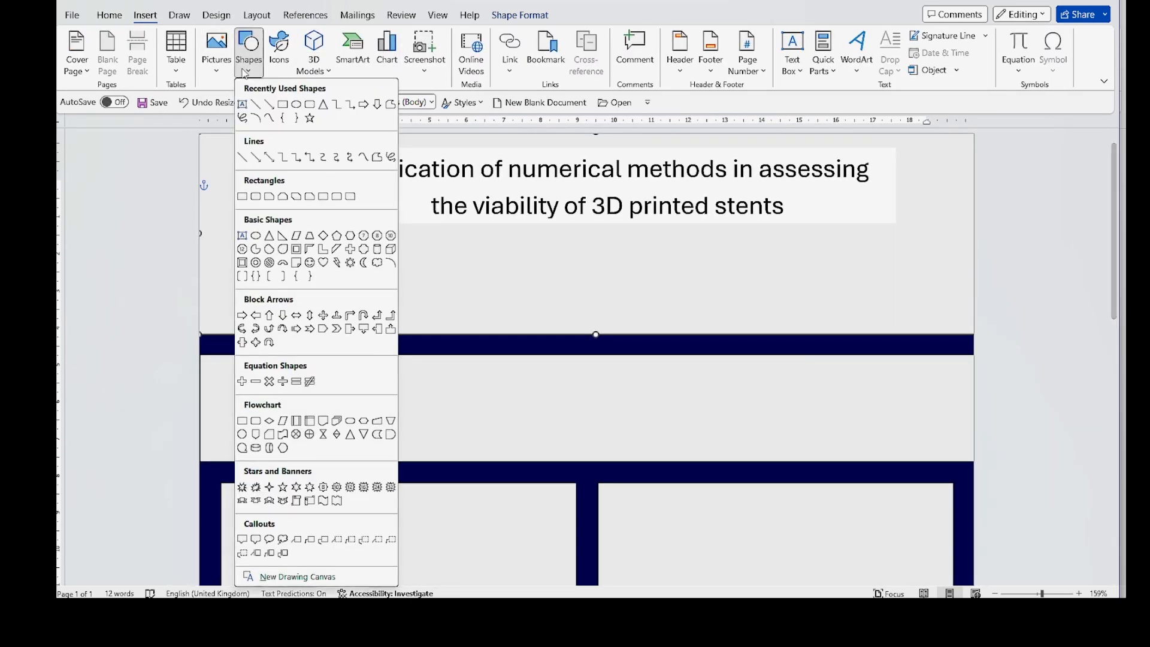
left_click(245, 71)
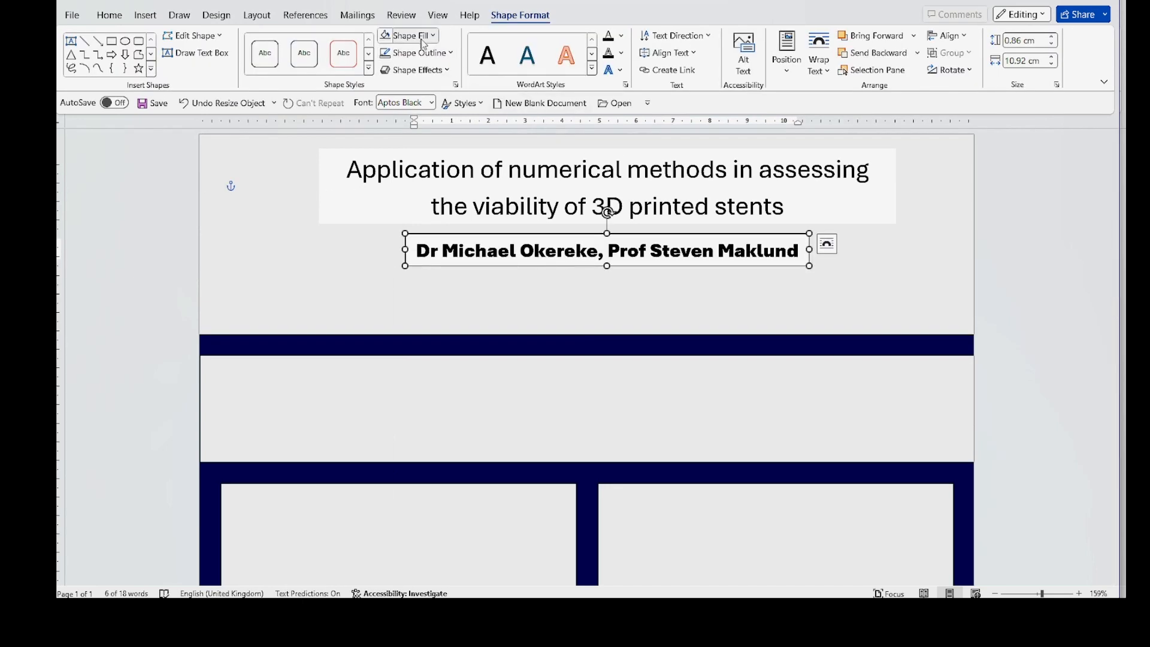
Step: Remove the fill and outline from the authors' text box
left_click(422, 37)
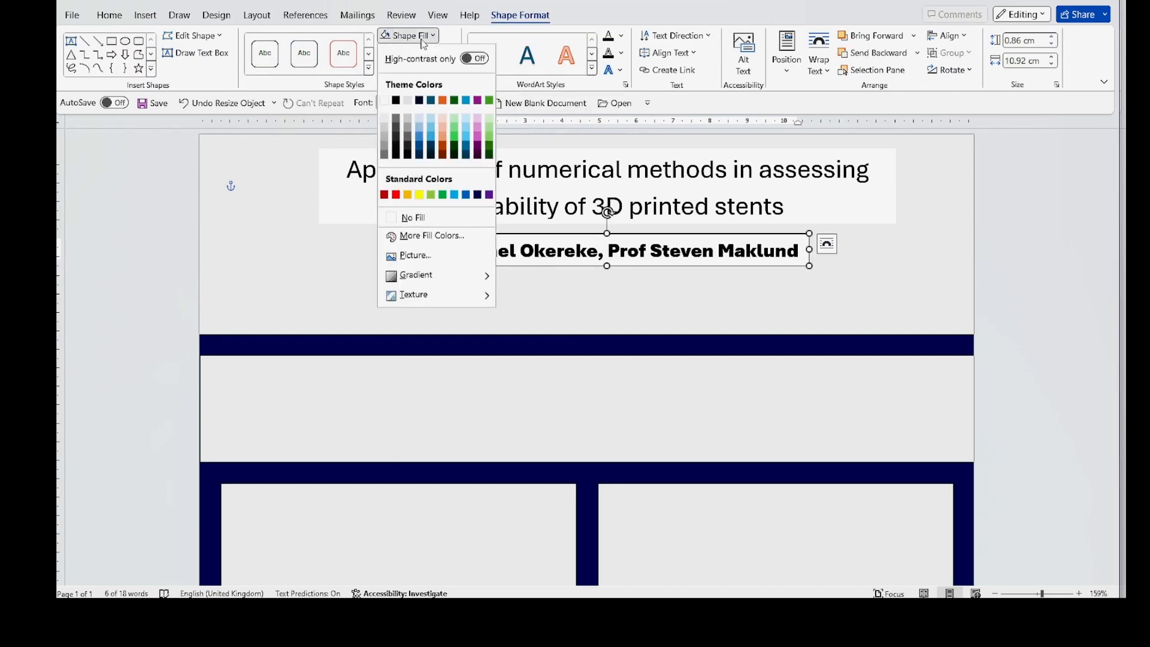
left_click(403, 216)
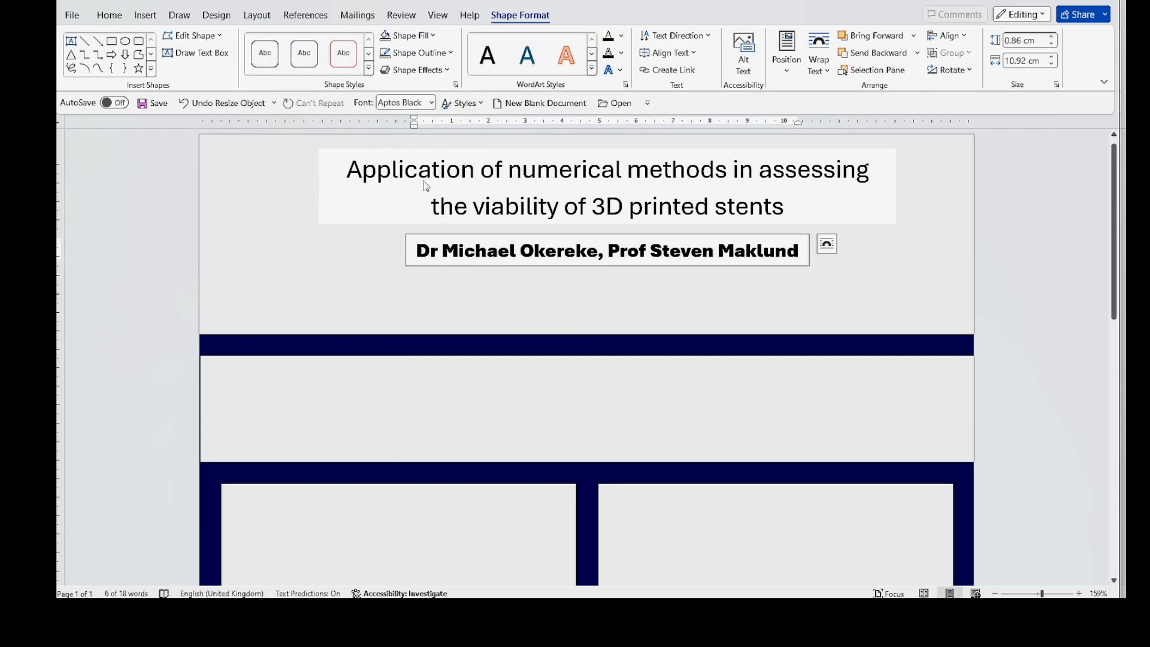
left_click(434, 55)
left_click(427, 235)
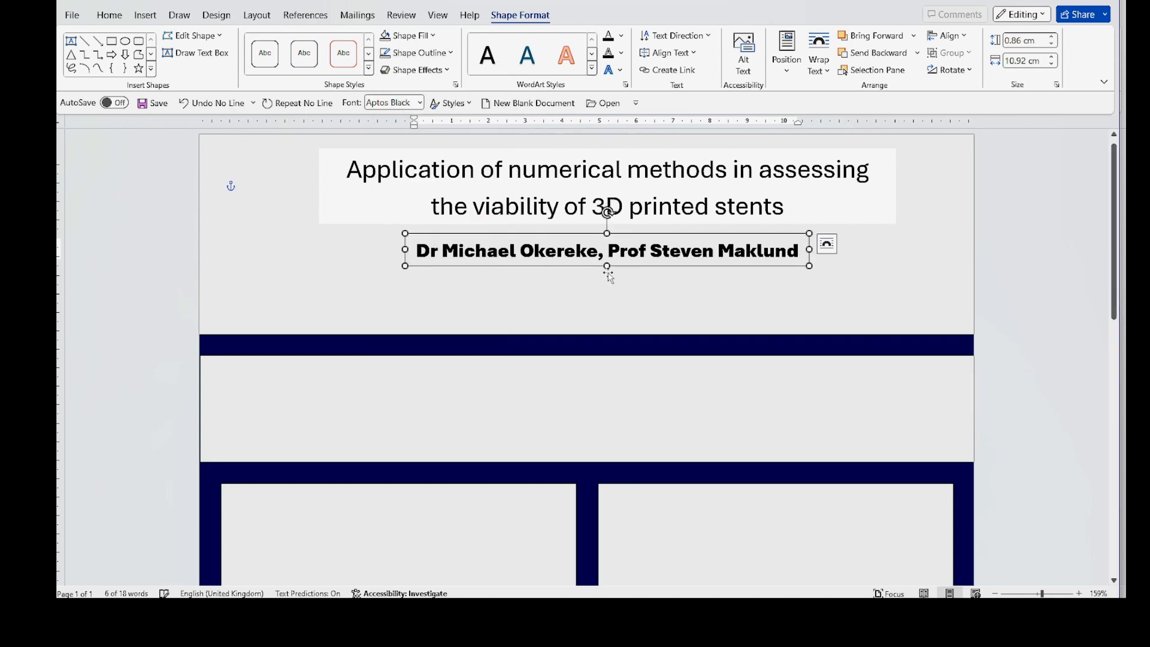
Step: Add the affiliation line "Mathematical Modelling Research Group, School of Engineering, University of Greenwich" in a text box below the authors
left_click_drag(623, 273, 671, 296)
left_click(631, 292)
left_click(672, 296)
key("ctrl+a")
key("ctrl+v")
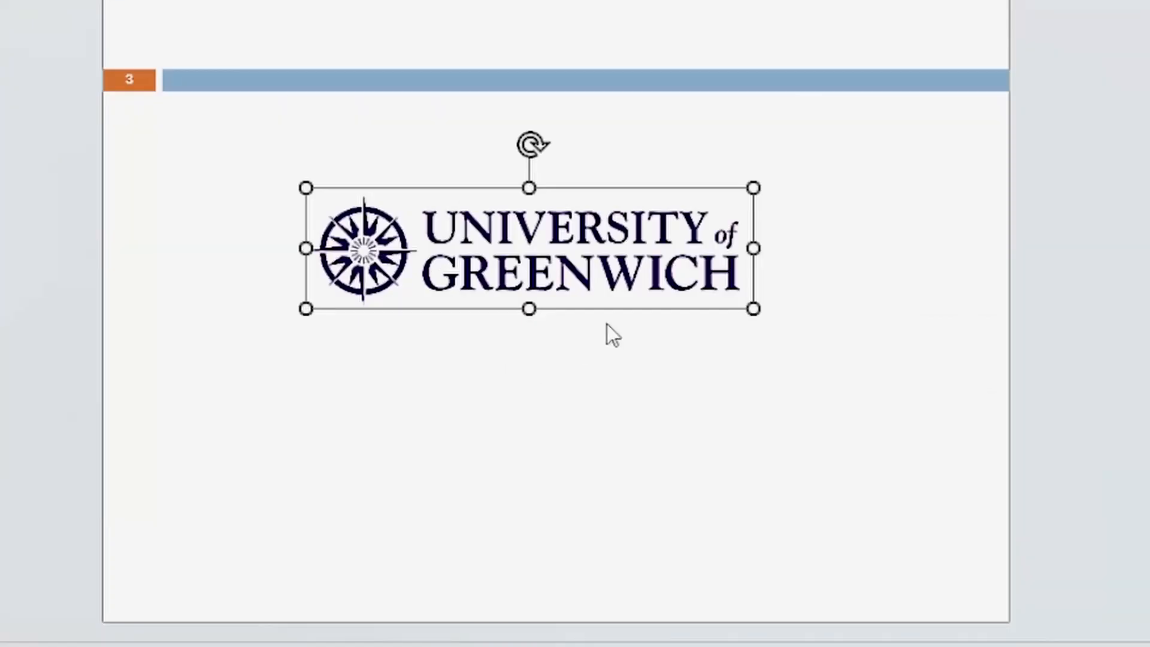
Step: Copy the University of Greenwich logo from the presentation slide and paste it into the poster document
left_click_drag(752, 308, 606, 285)
left_click(581, 428)
left_click(585, 319)
key("ctrl+c")
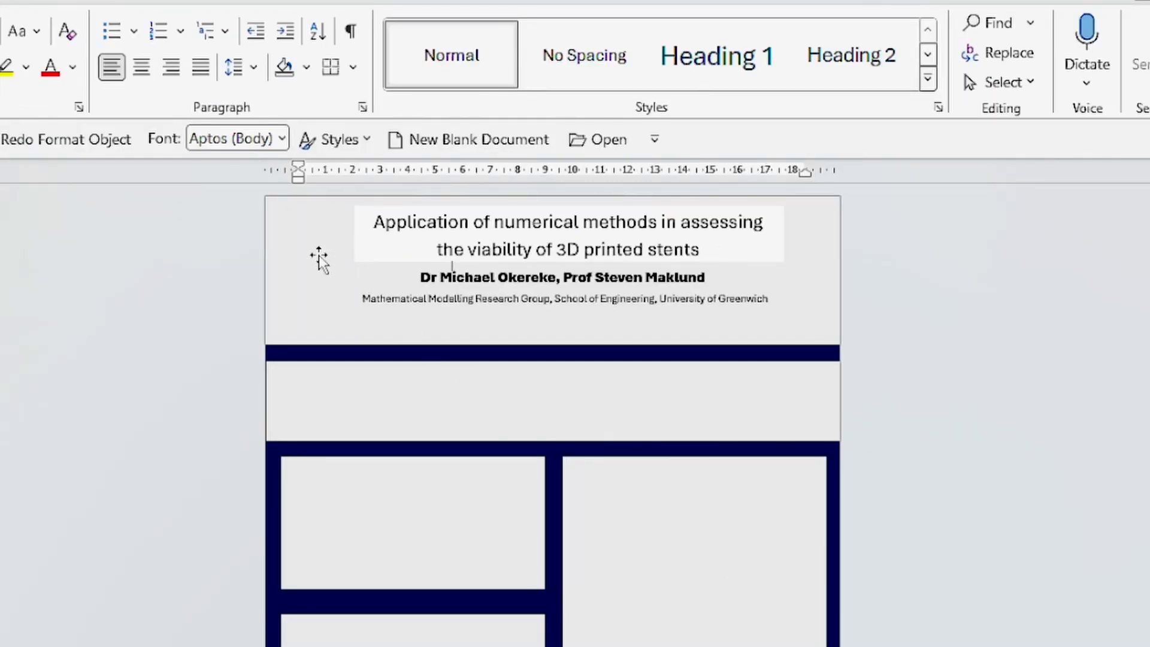
left_click(320, 258)
left_click(552, 469)
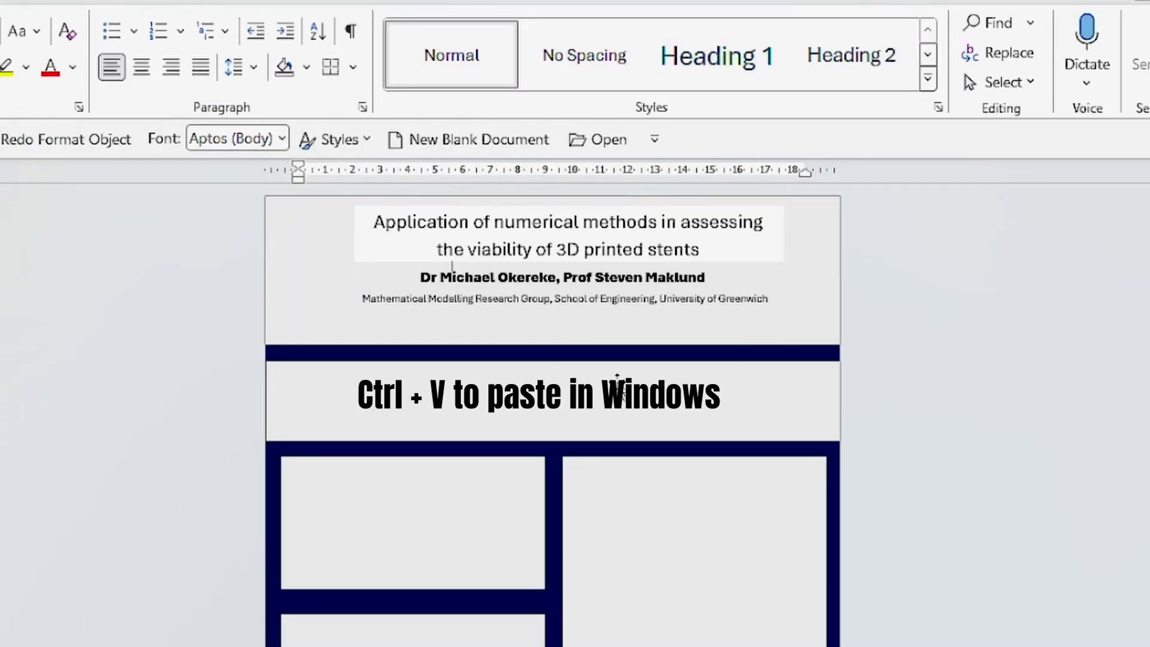
key("ctrl+v")
key("ctrl")
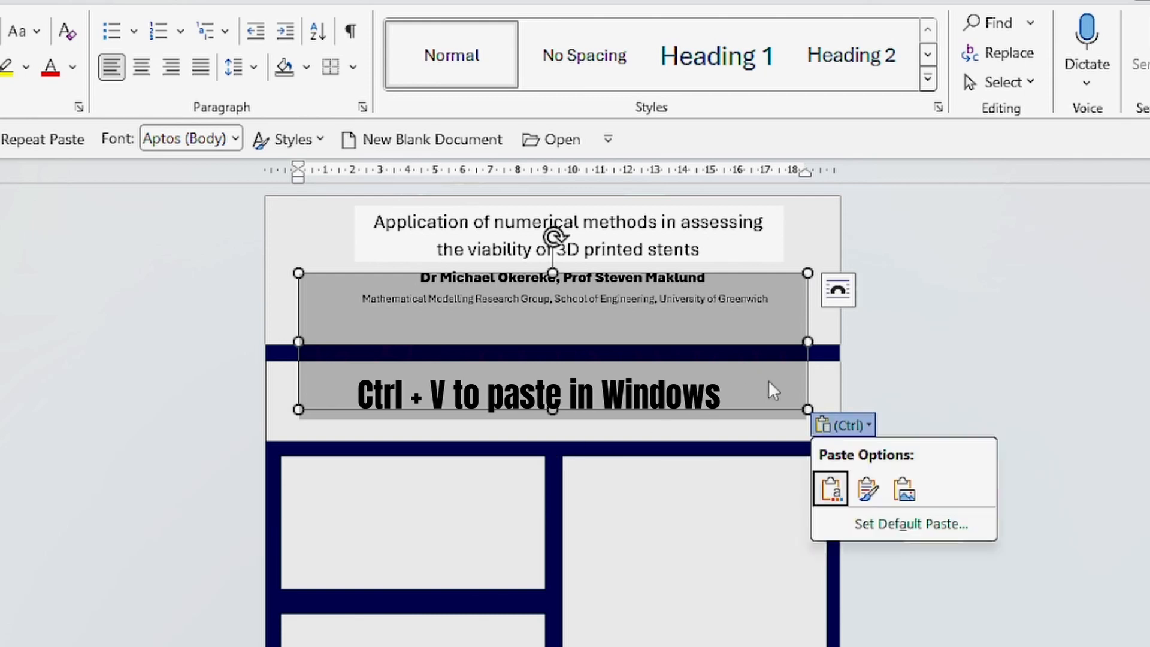
left_click(808, 410)
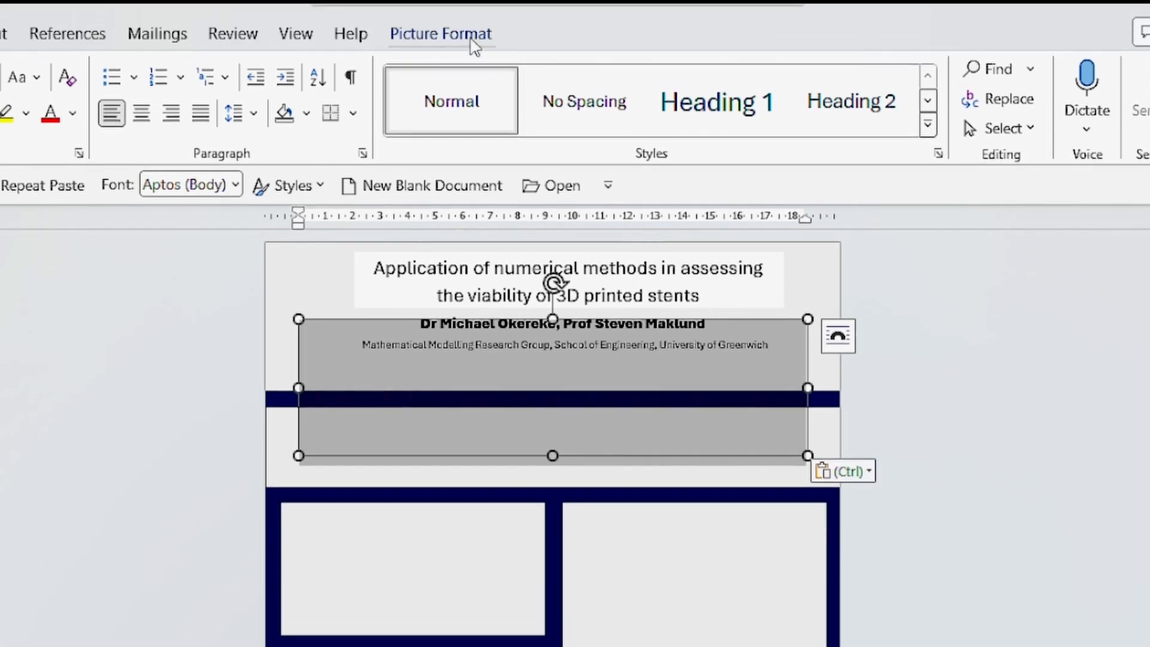
Step: Set the logo's text wrapping to In Front of Text and shrink it to fit at the left end of the header banner
left_click(470, 33)
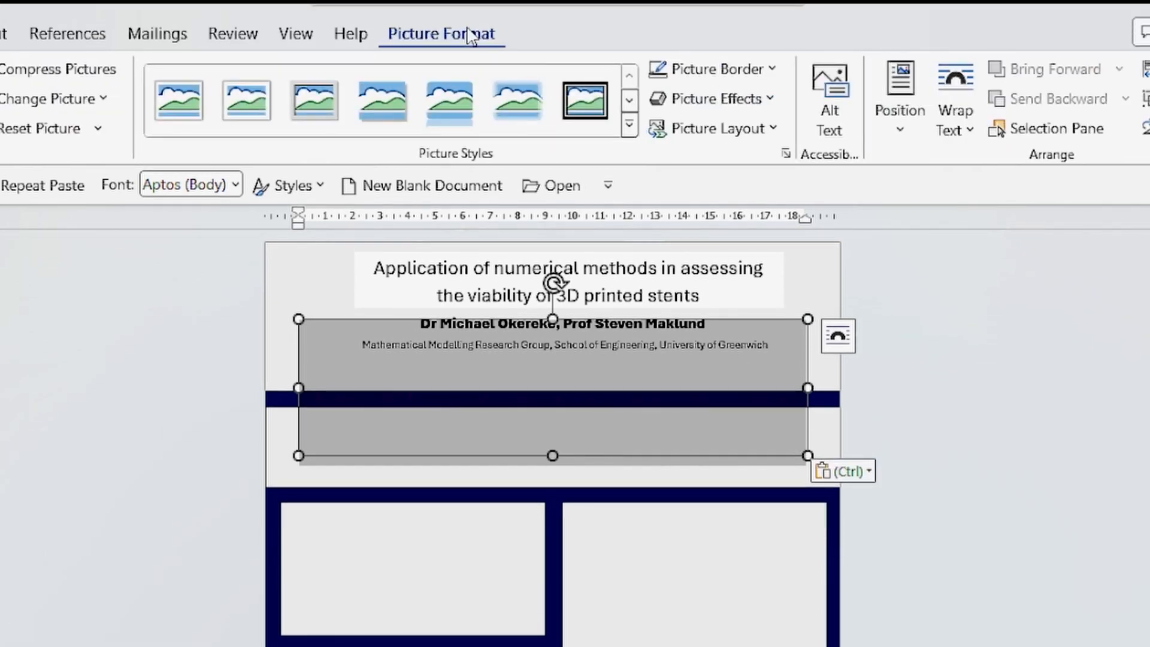
left_click(955, 120)
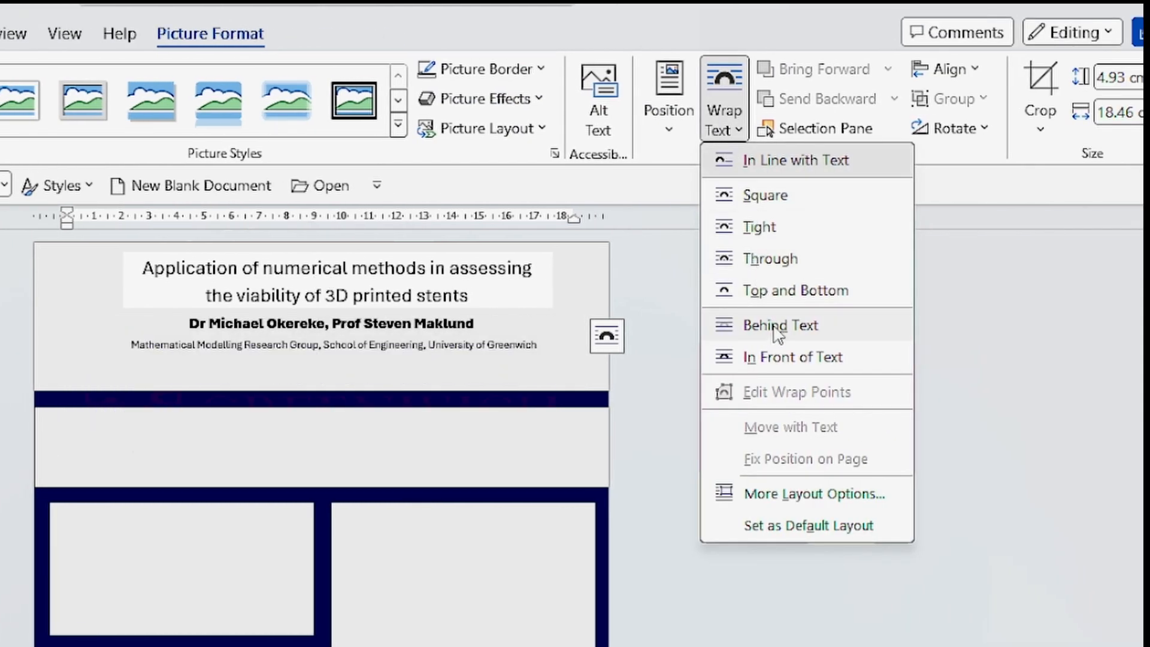
left_click(779, 357)
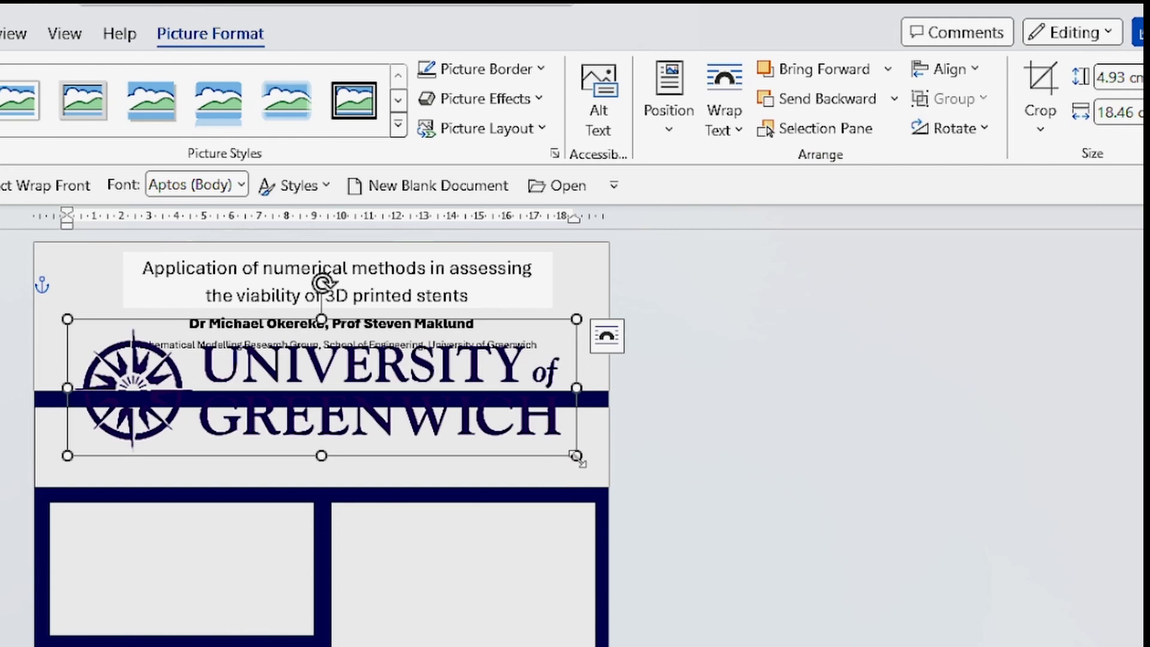
left_click_drag(557, 444, 128, 354)
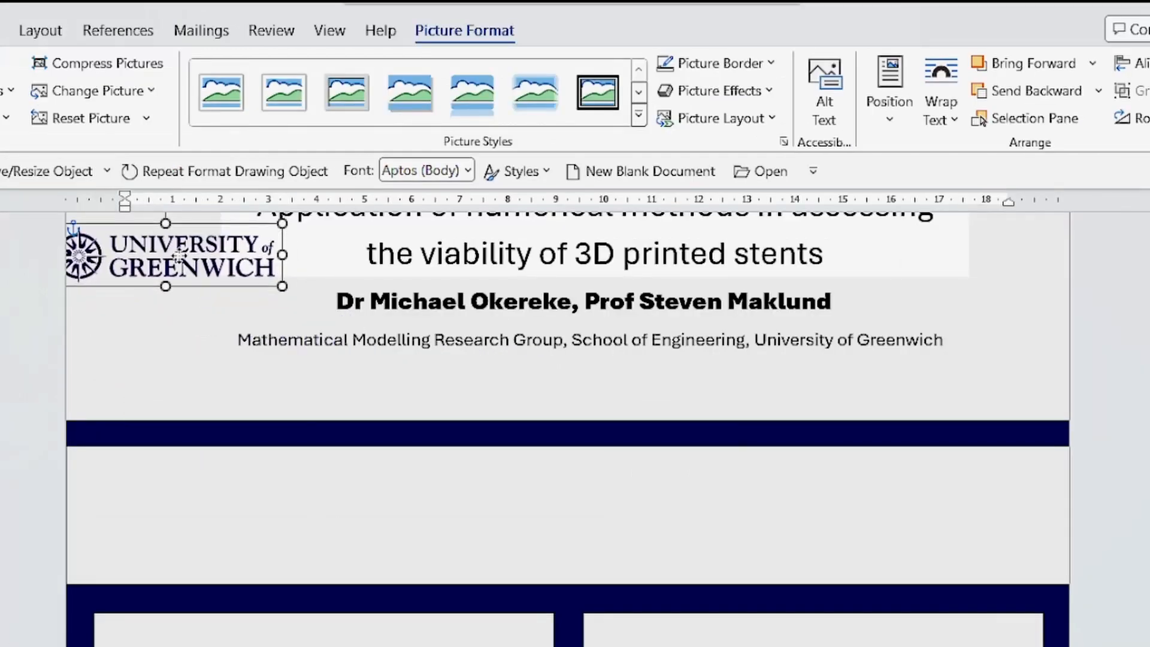
scroll(205, 293, "down", 3, "ctrl")
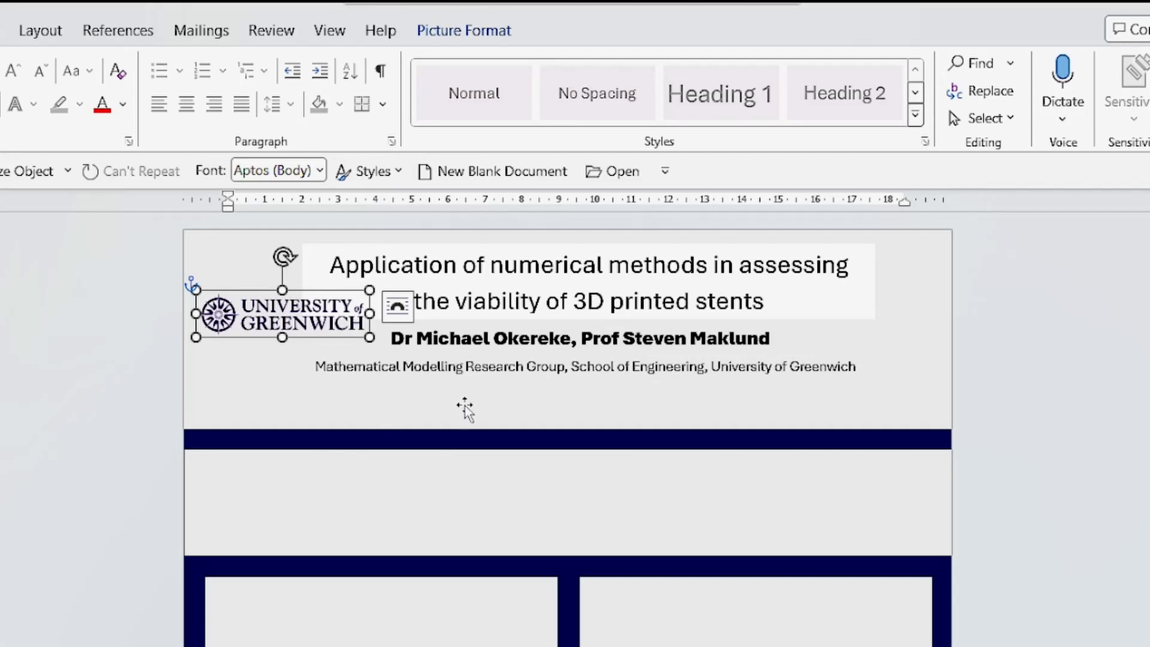
Step: Shorten the header banner to end just below the affiliation line and move the full-width content box up beneath it
left_click(466, 410)
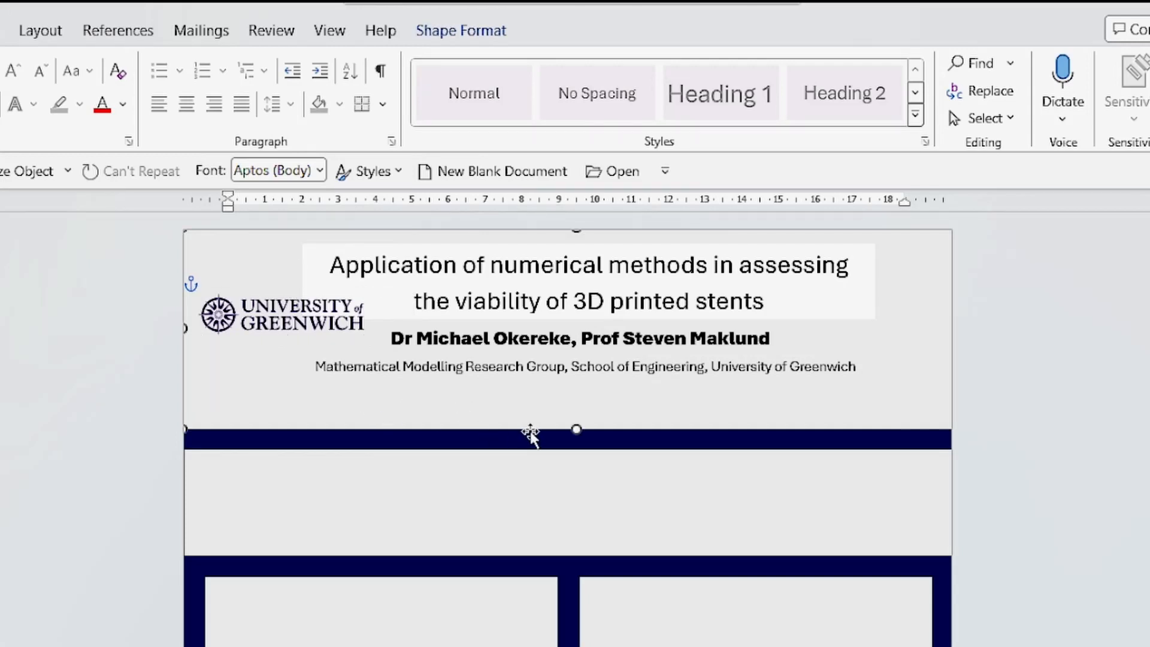
left_click_drag(575, 420, 575, 380)
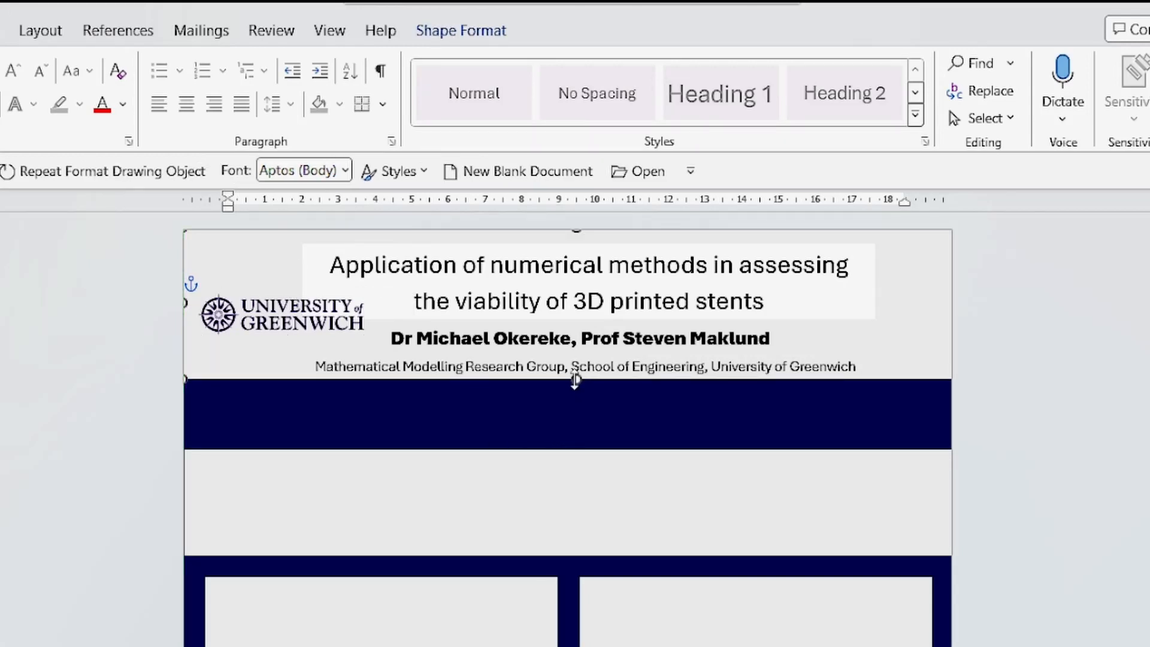
left_click_drag(547, 467, 539, 406)
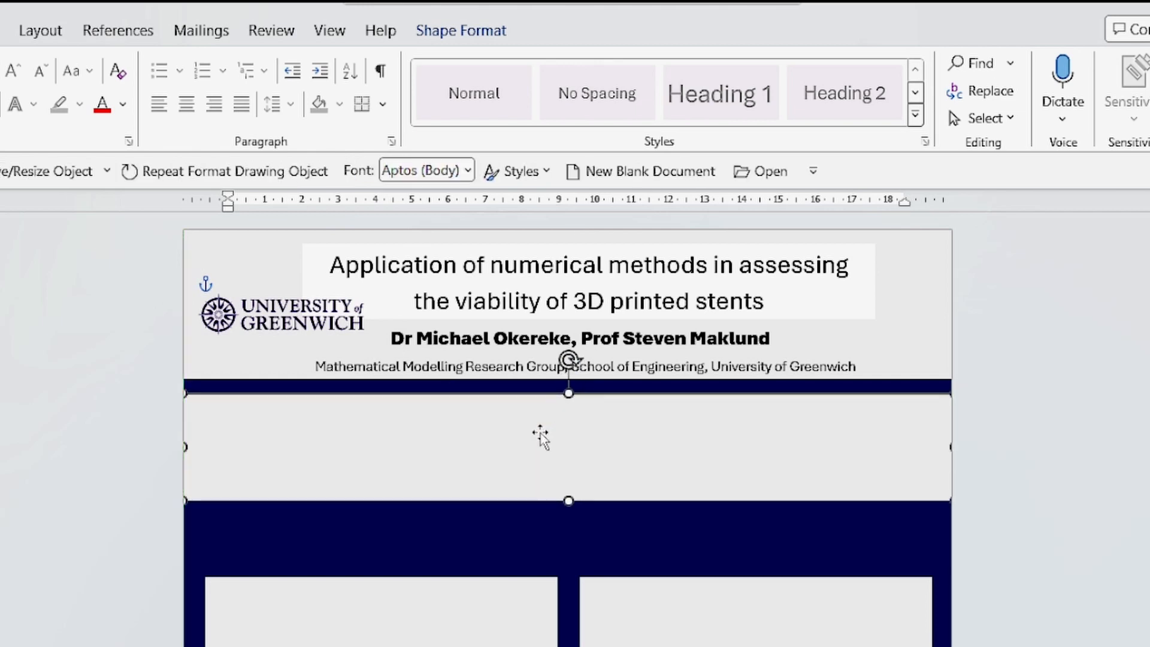
Step: Add a text box about 7.43 cm wide and 0.75 cm high in the full-width box's upper-left corner, containing the copied heading "Project Background and motivation"
key("ctrl+c")
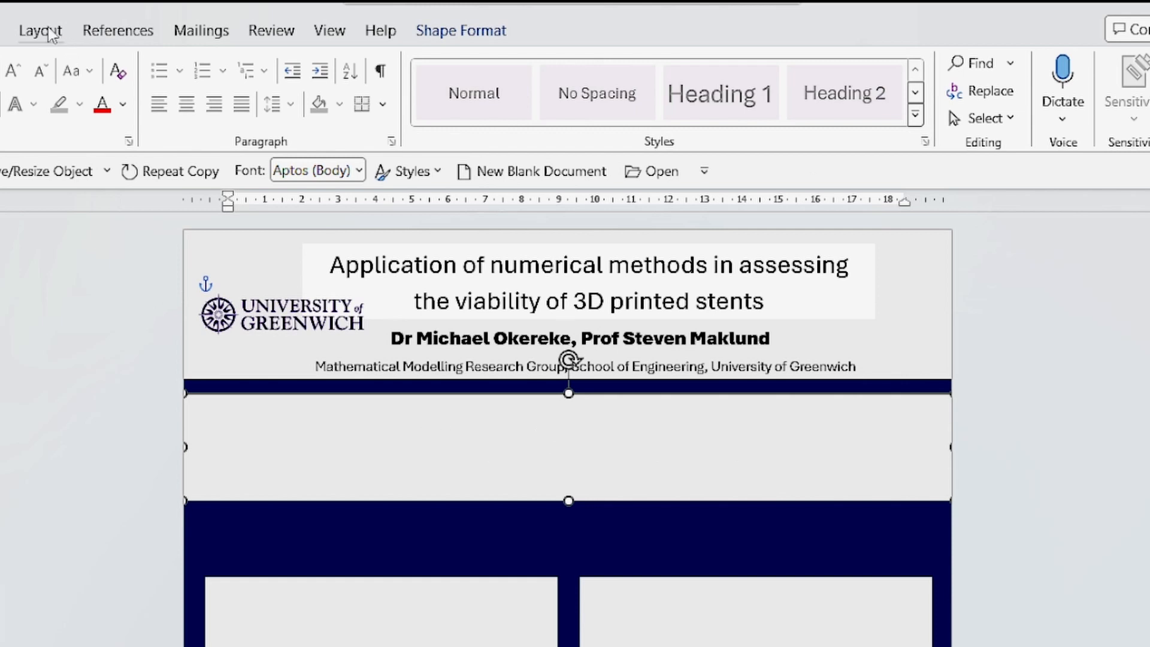
left_click(1, 30)
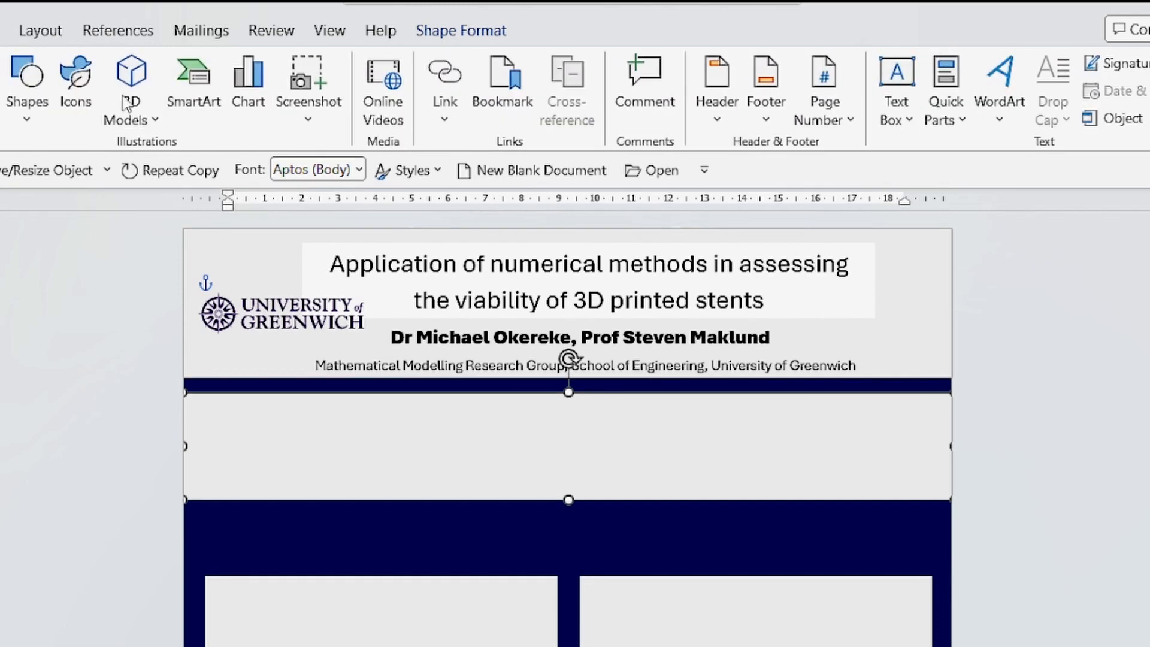
left_click(27, 119)
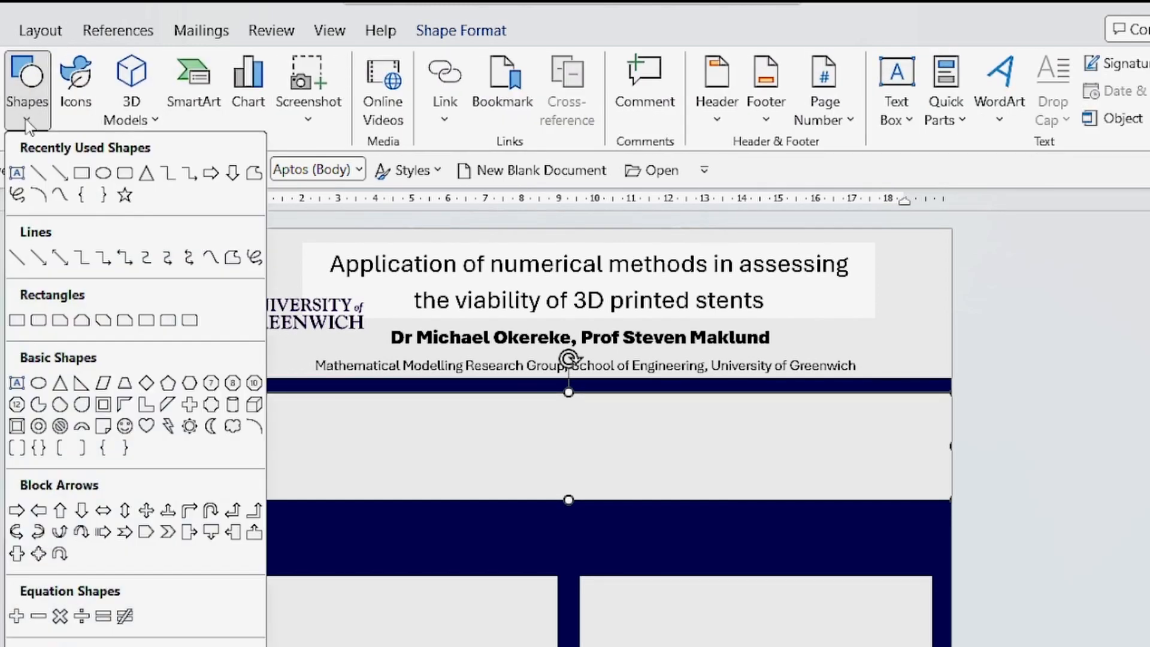
left_click(17, 172)
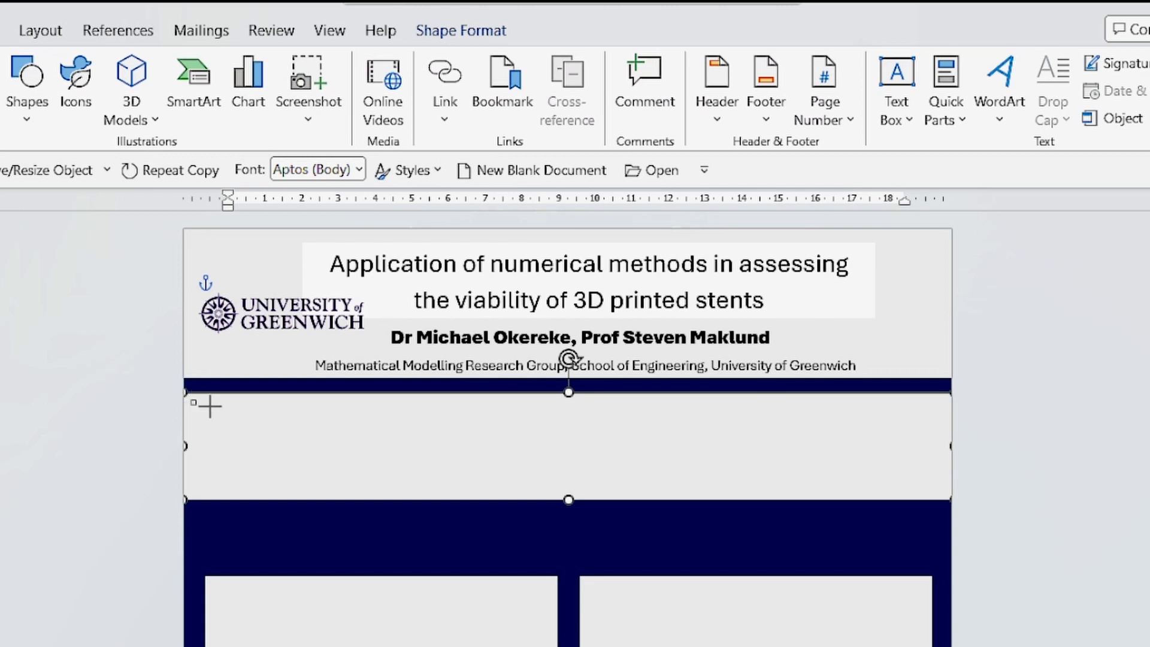
left_click_drag(192, 400, 467, 422)
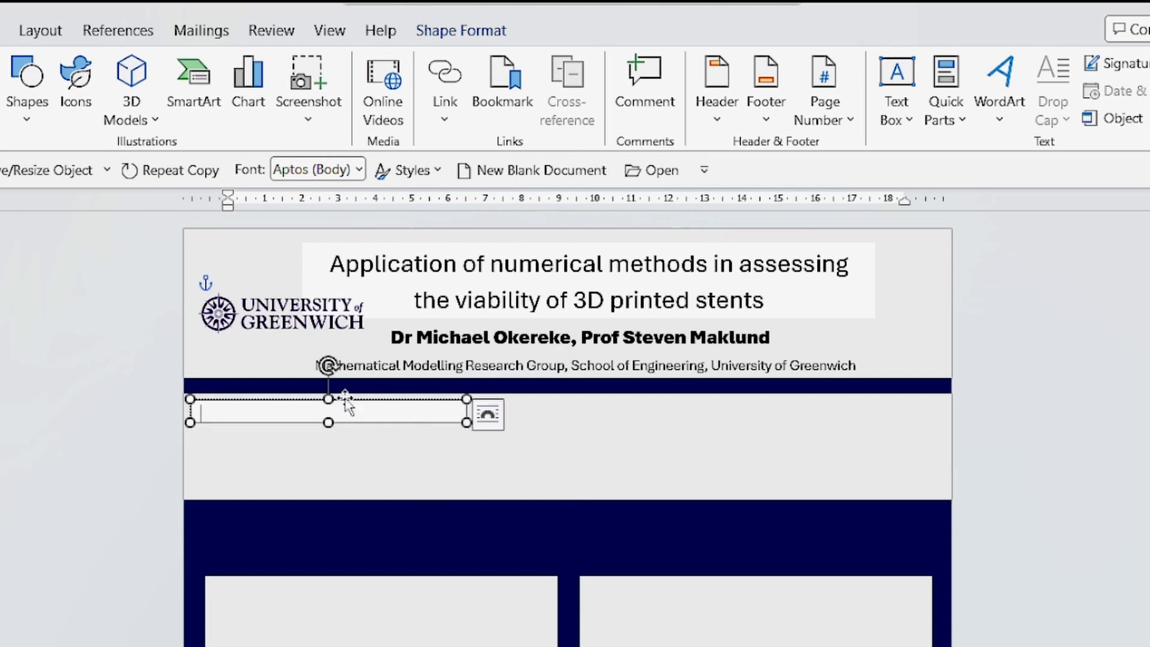
key("ctrl+v")
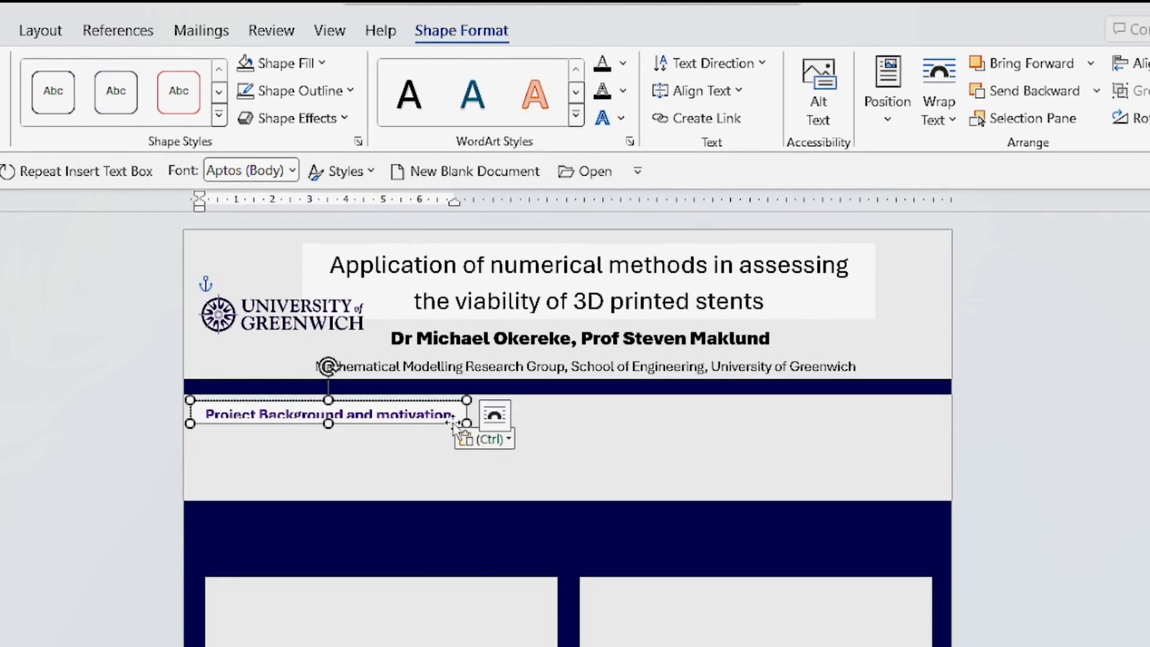
mouse_move(466, 422)
left_mouse_down()
mouse_move(516, 437)
mouse_move(524, 424)
mouse_move(458, 419)
mouse_move(464, 428)
left_mouse_up()
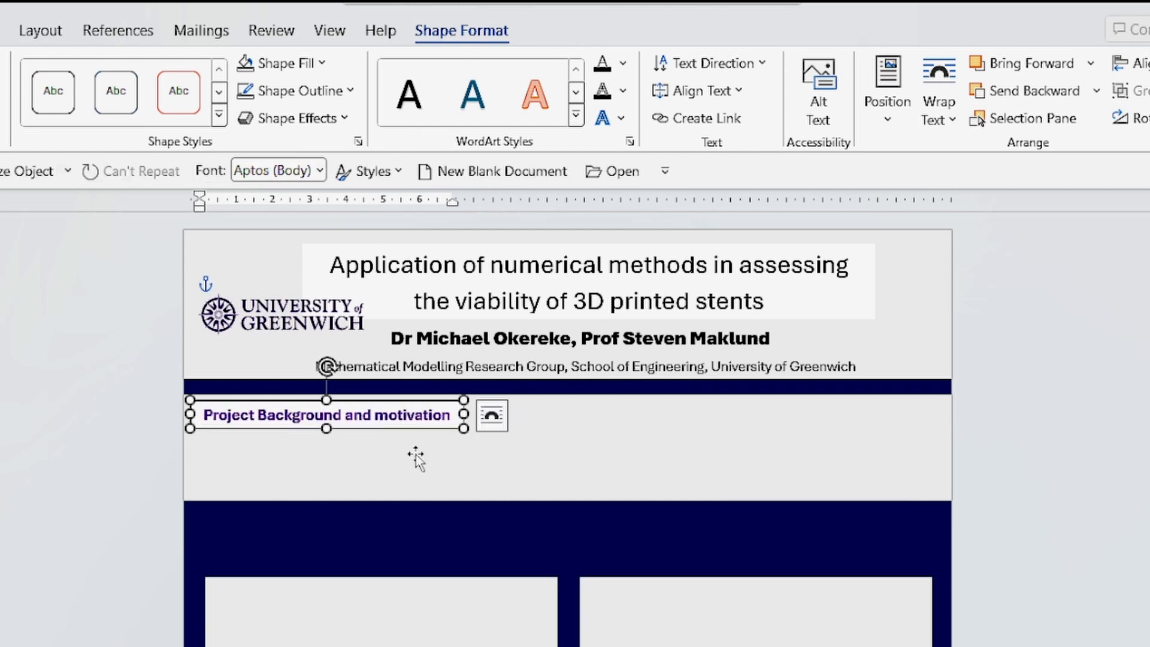
Step: Remove the fill and outline from the "Project Background and motivation" heading box
left_click(287, 64)
left_click(284, 355)
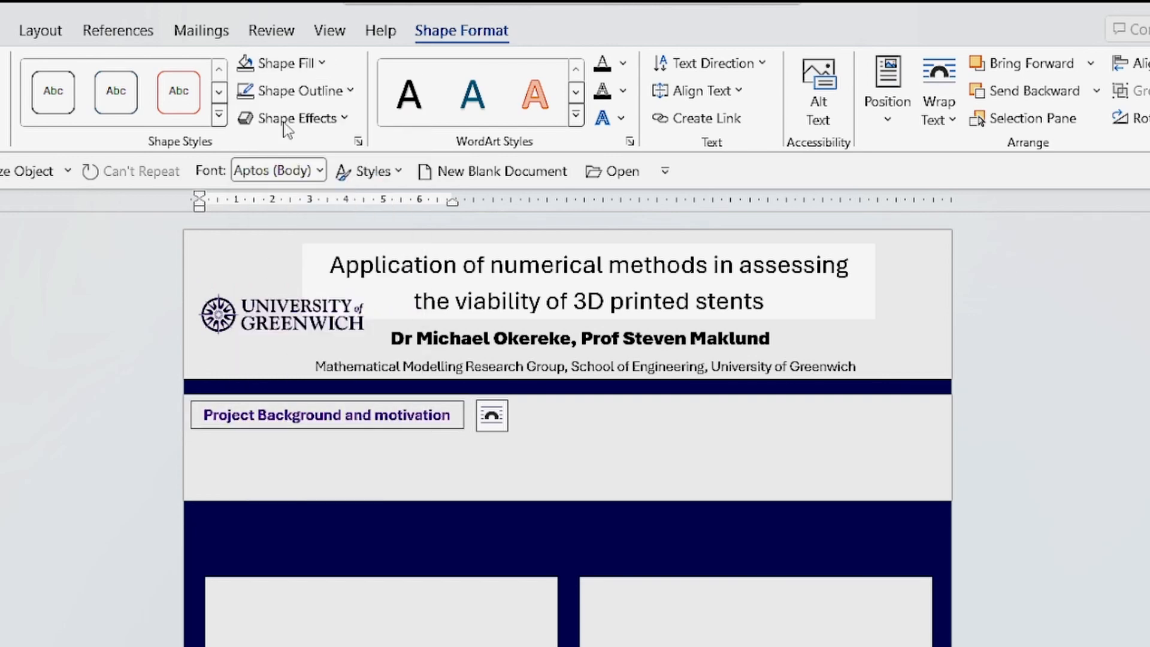
left_click(297, 90)
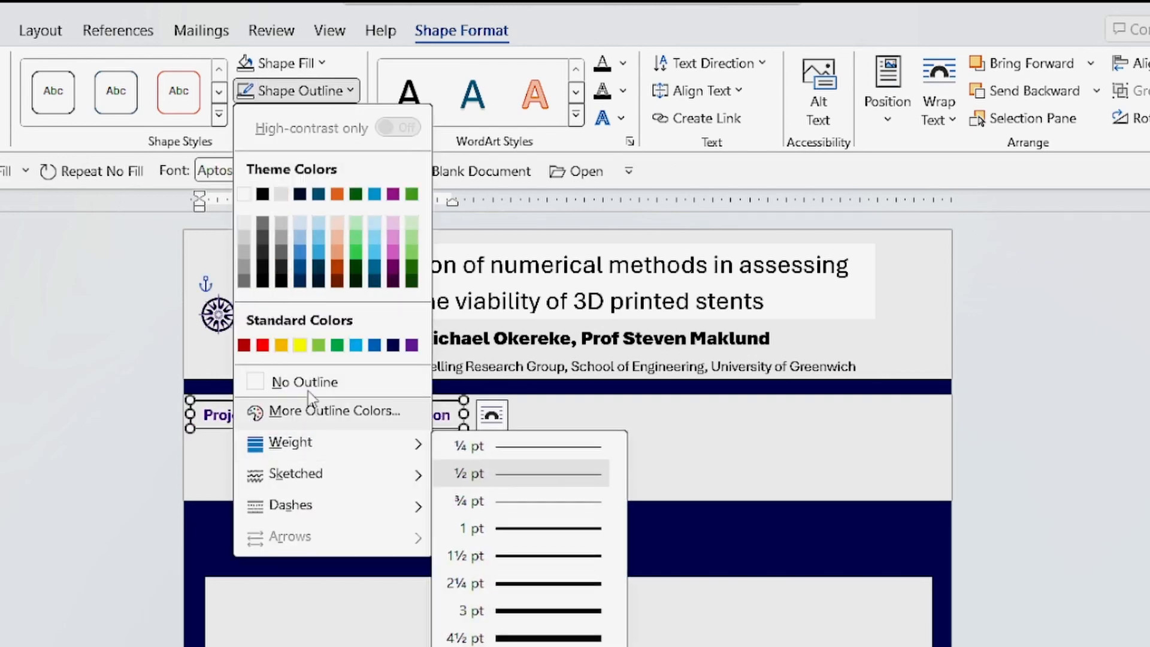
left_click(302, 382)
Step: Duplicate the heading text box directly below itself and stretch the copy across the width of the content box
left_click(390, 430)
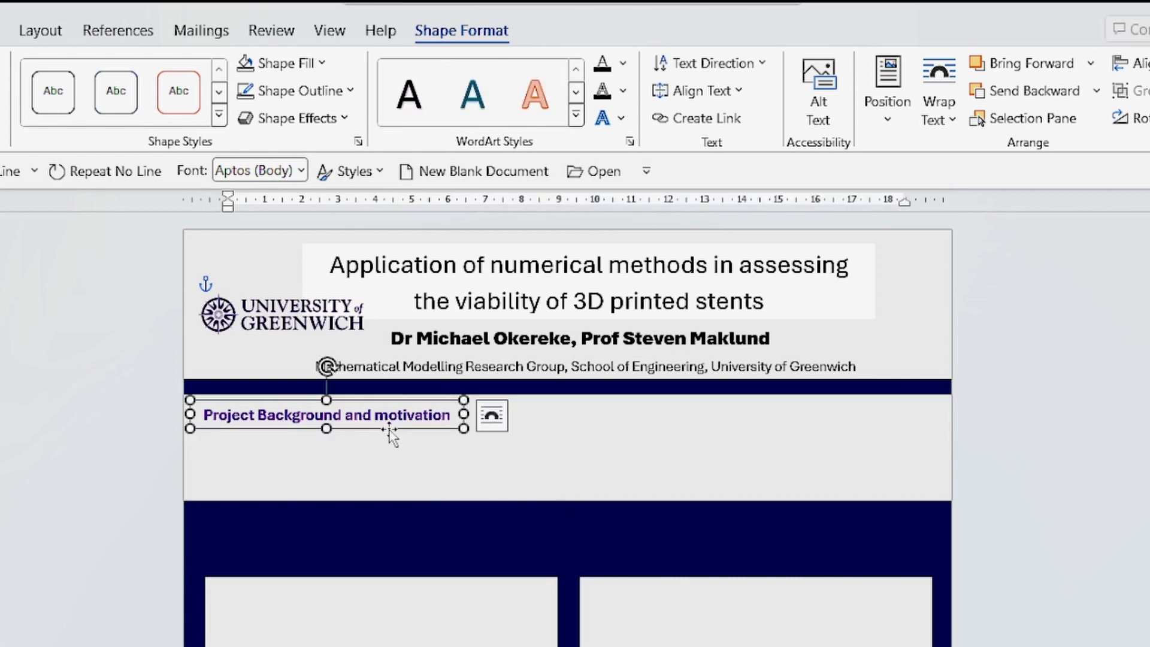
left_click_drag(390, 430, 941, 455)
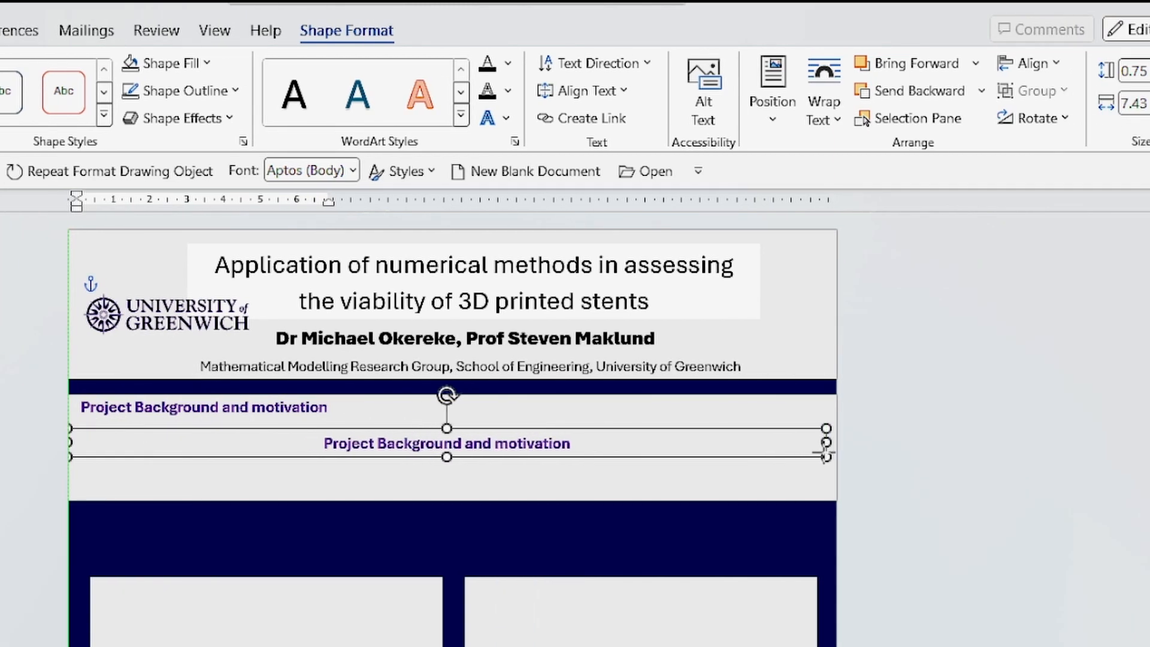
Step: Increase the duplicated text box's height to 1.79 cm and format its text as black, non-bold, left-aligned Arial
left_click_drag(826, 457, 825, 456)
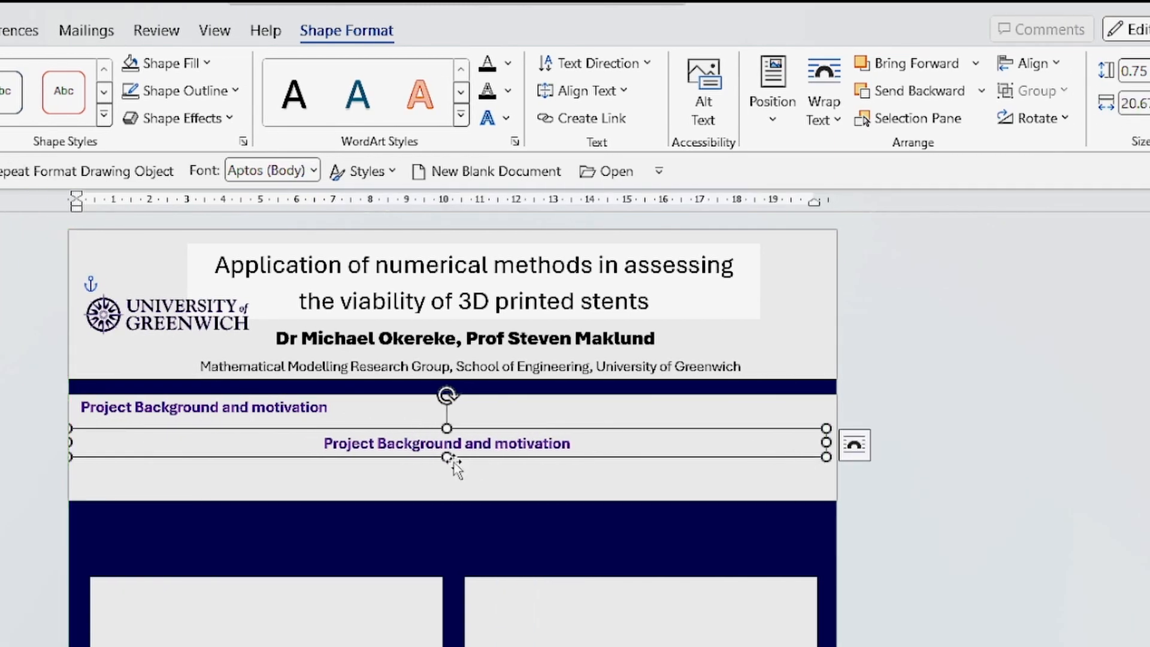
left_click_drag(447, 457, 447, 495)
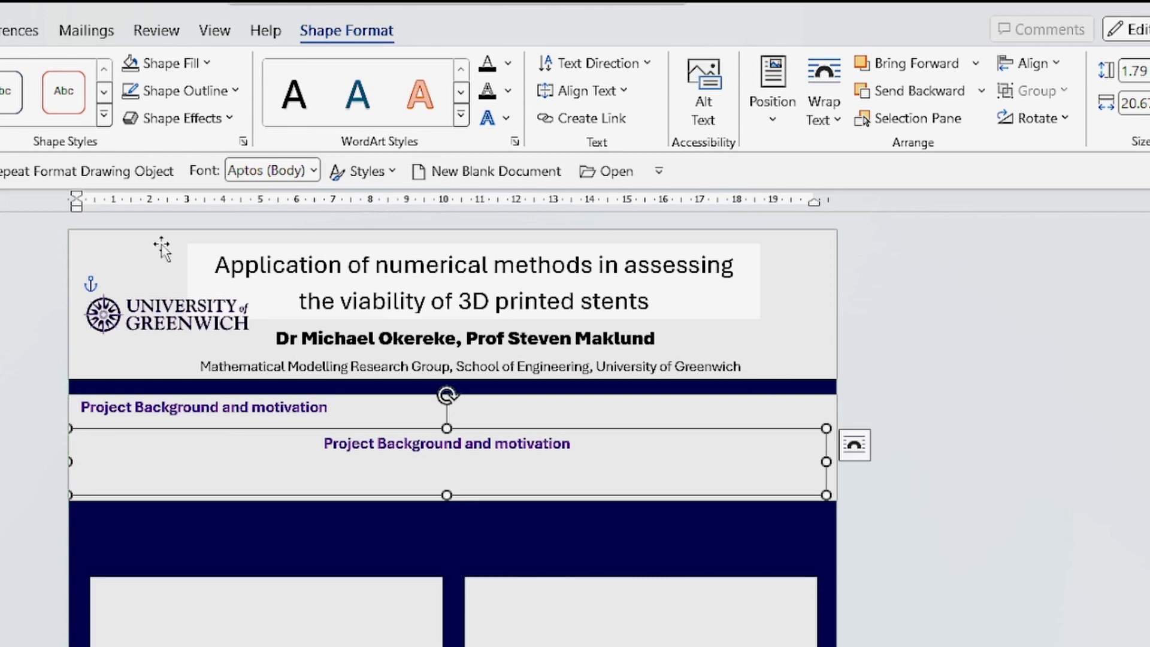
left_click(492, 66)
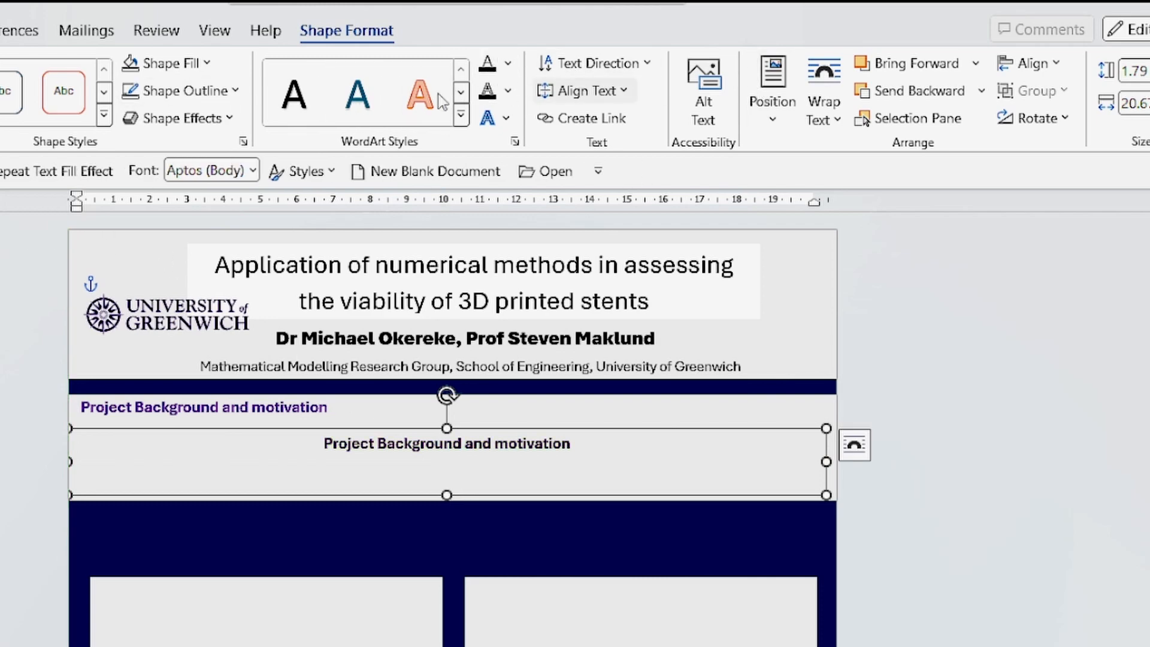
left_click(66, 31)
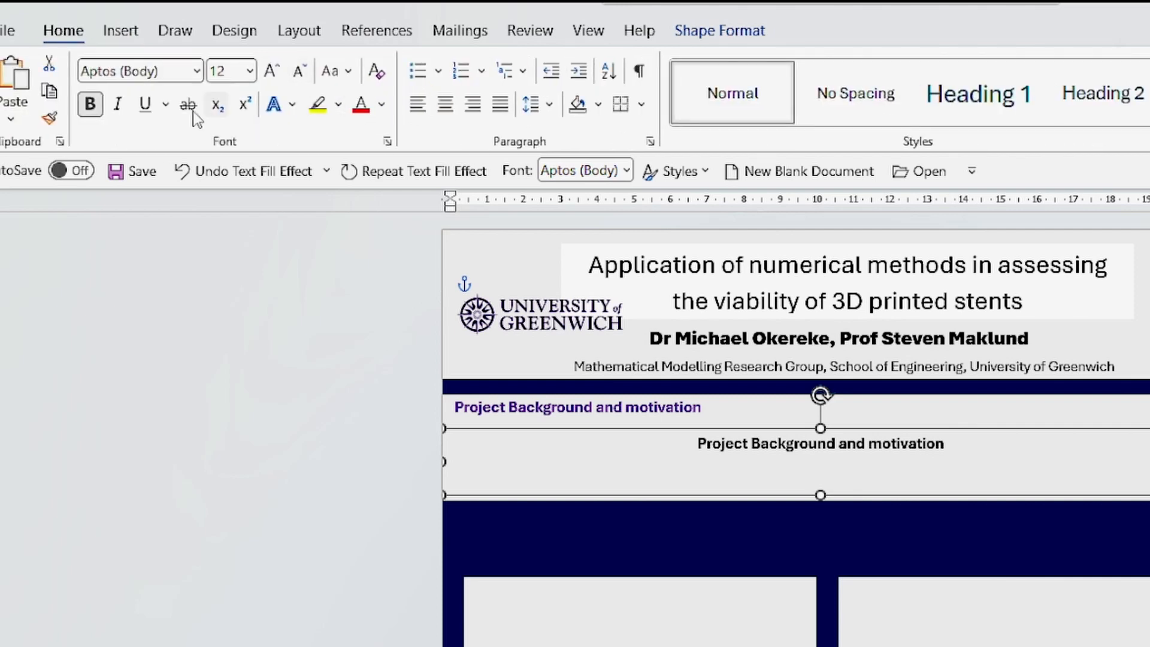
left_click(90, 104)
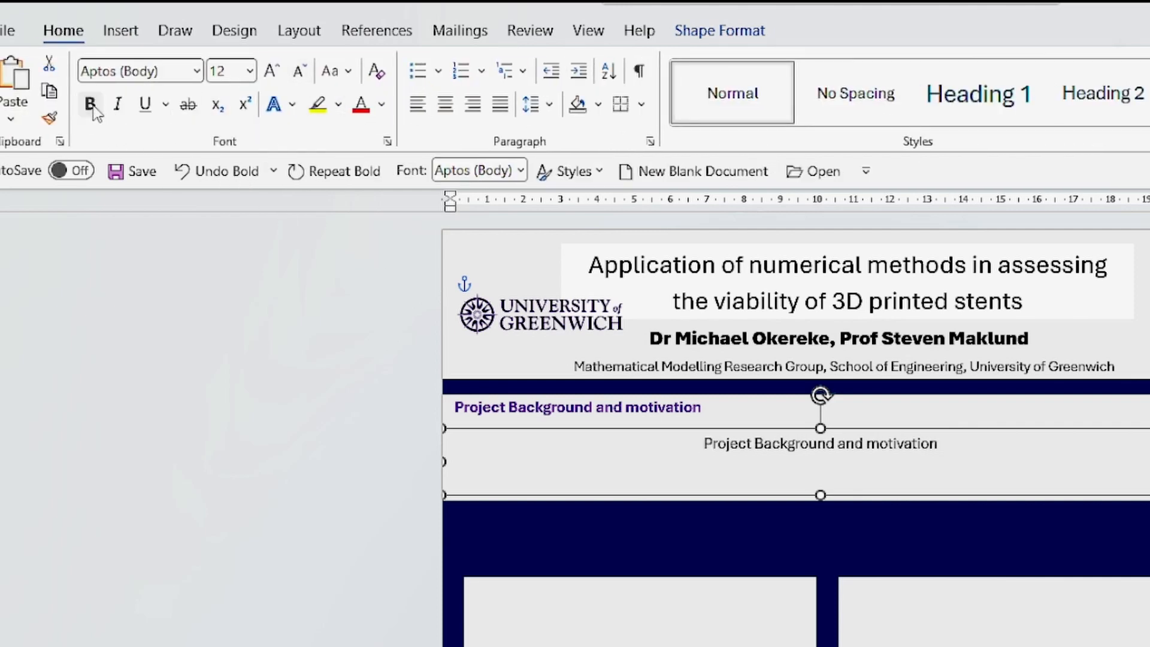
left_click(196, 71)
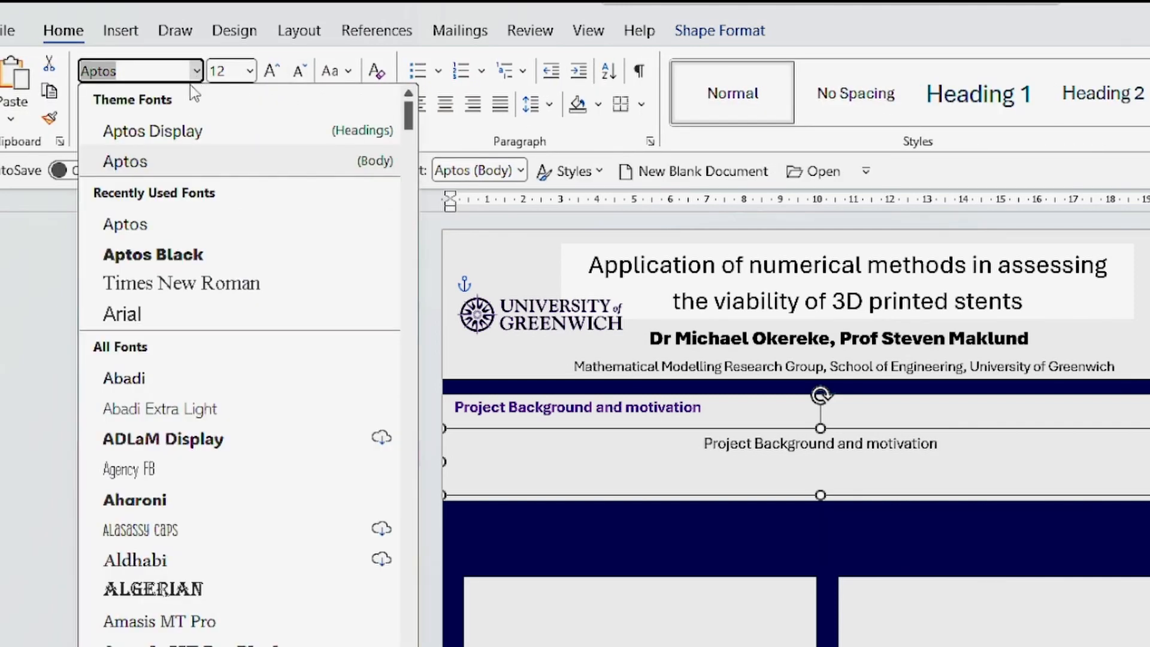
left_click(161, 314)
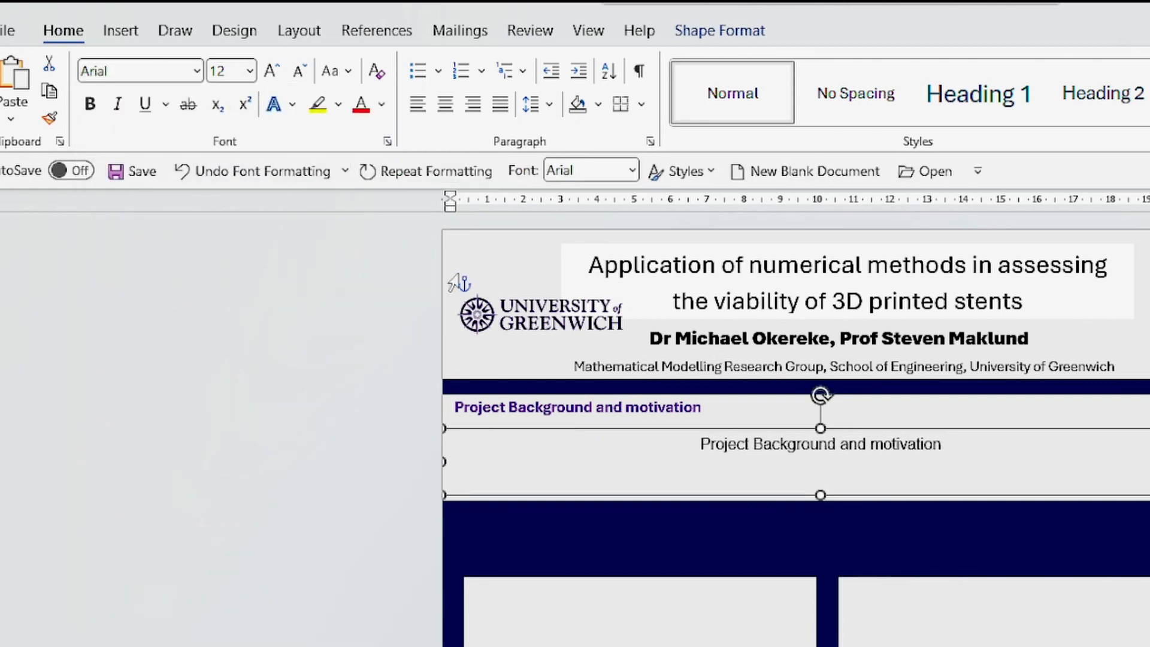
left_click(417, 105)
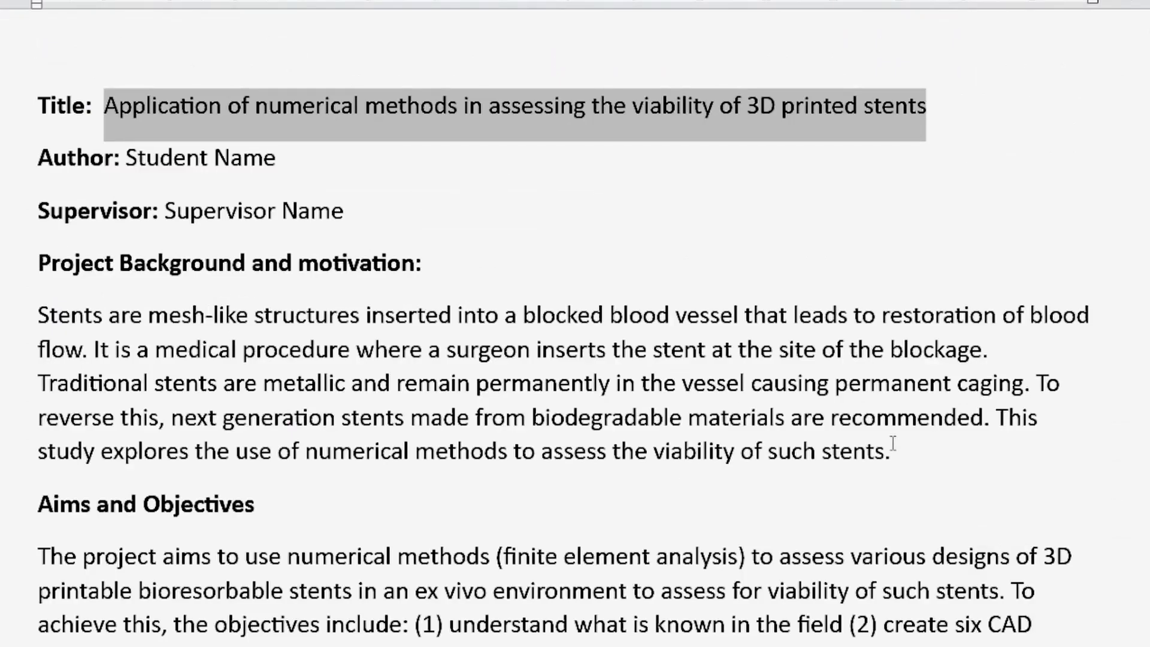
Step: Replace the duplicated box's text with the background paragraph on stents copied from the project document
left_click_drag(893, 451, 72, 318)
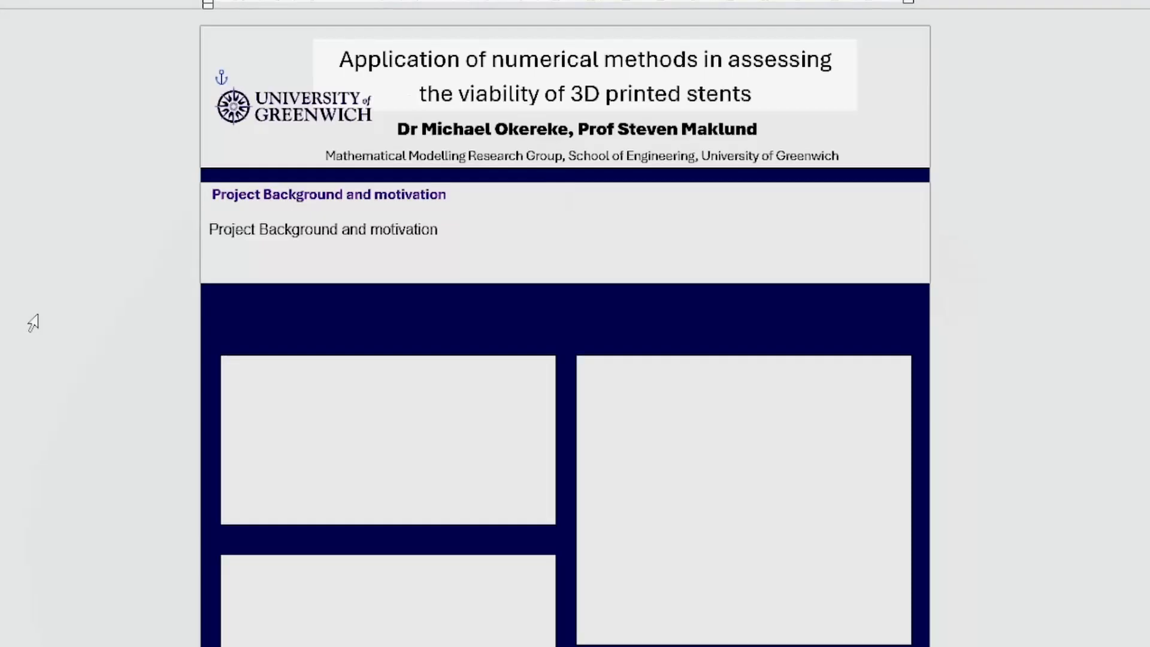
left_click(335, 274)
left_click_drag(446, 232, 208, 244)
key("ctrl+v")
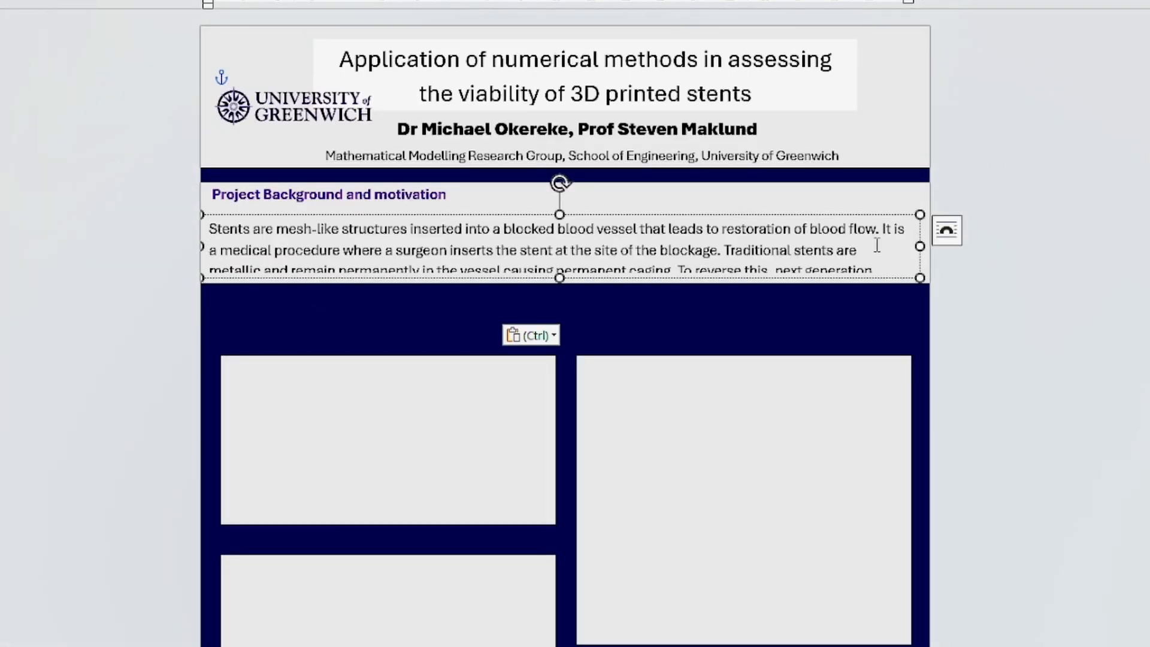
Step: Reduce the font size of the background paragraph to fit its text box
key("Escape")
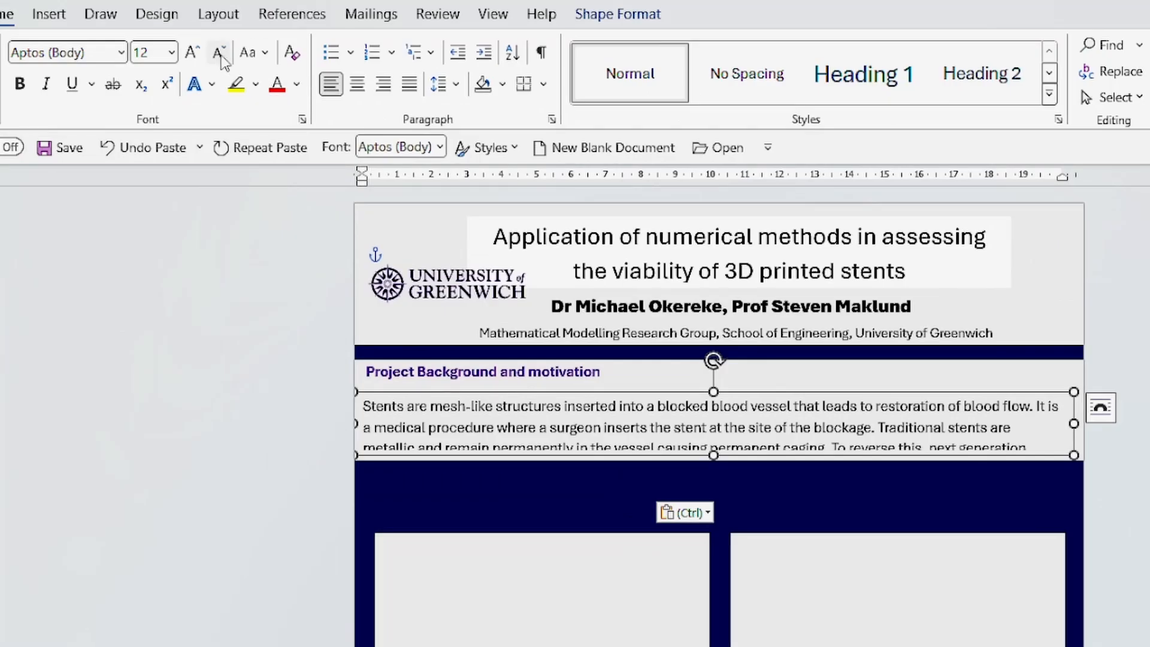
left_click(219, 54)
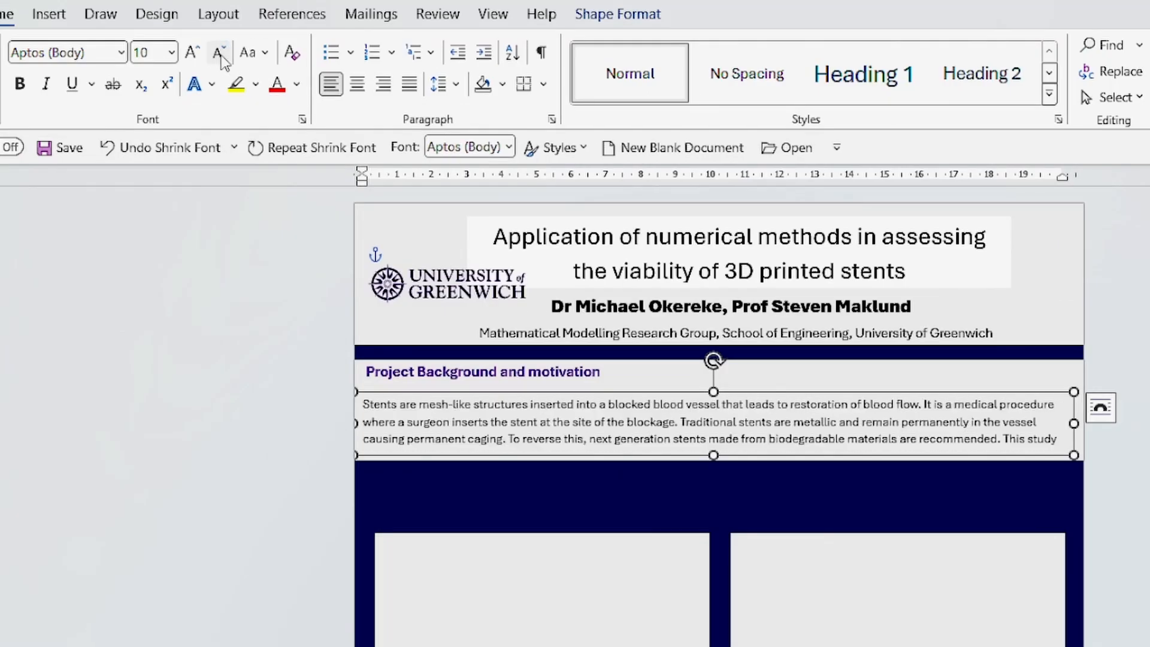
left_click(219, 53)
left_click(219, 53)
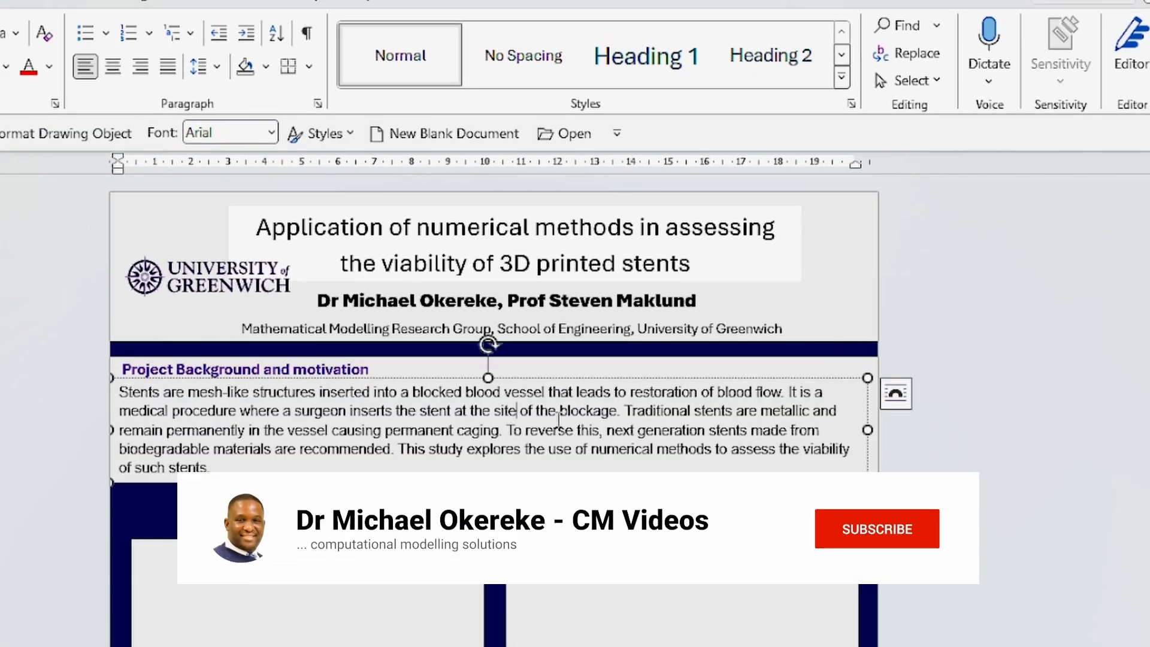
Step: Justify the background paragraph across the width of its text box
left_click(864, 430)
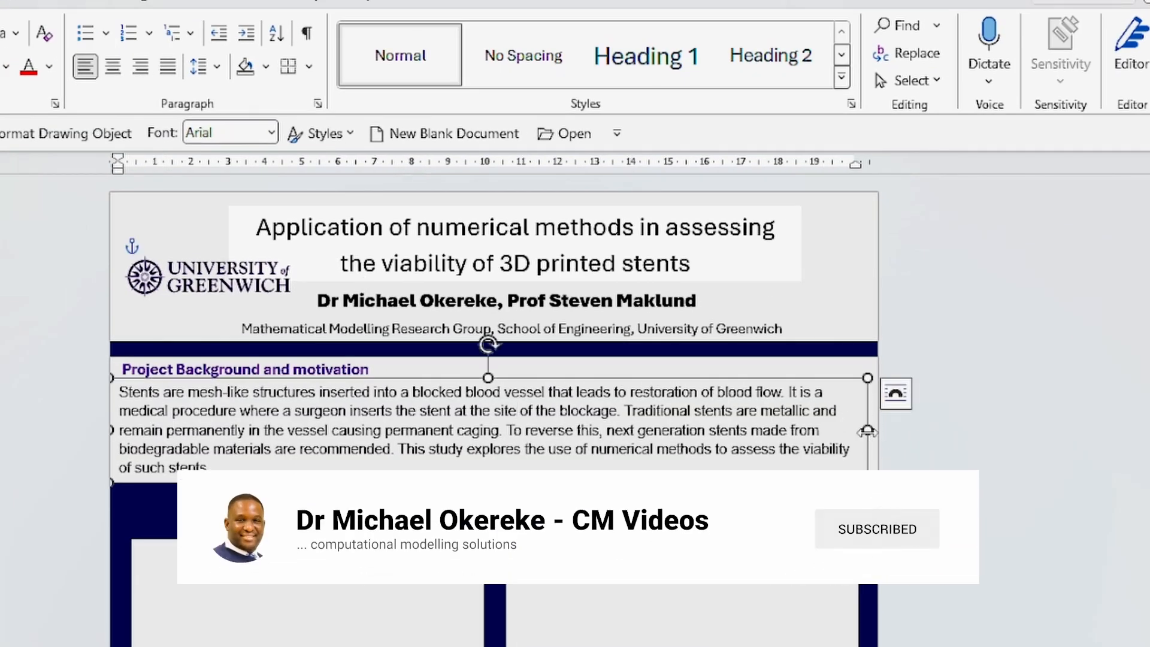
left_click_drag(254, 468, 58, 406)
left_click(168, 68)
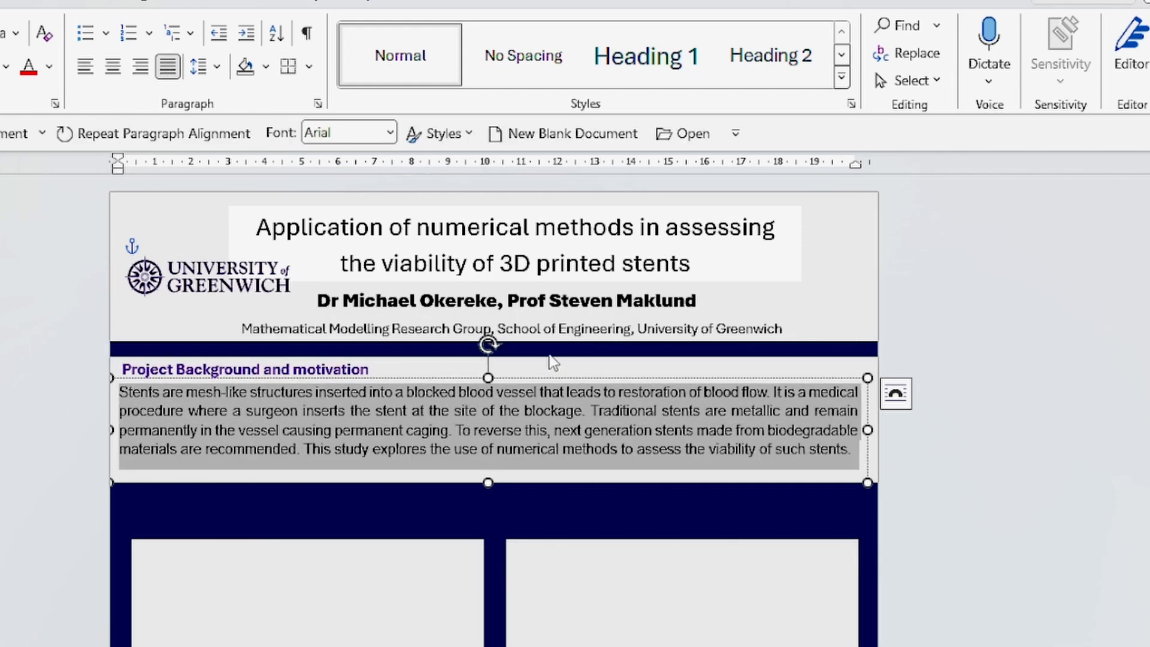
left_click(1013, 509)
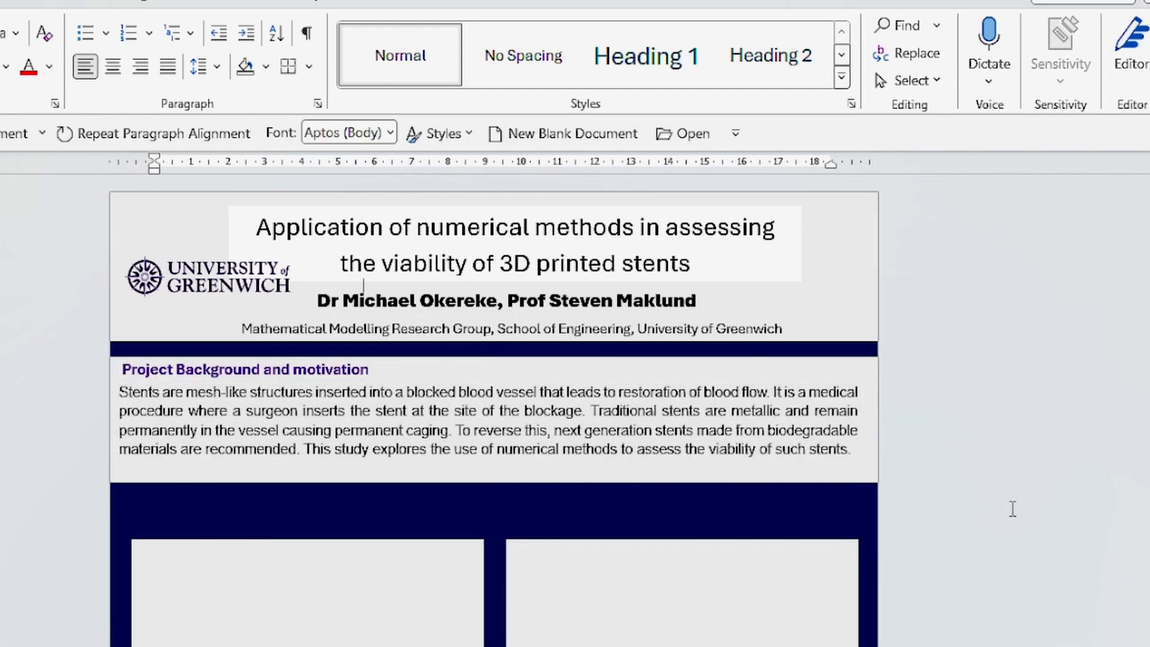
Step: Move the first left-column content box up beneath the background section and place a purple heading in it with the copied text "Aims and Objectives"
left_click_drag(287, 543, 280, 493)
left_click(251, 370)
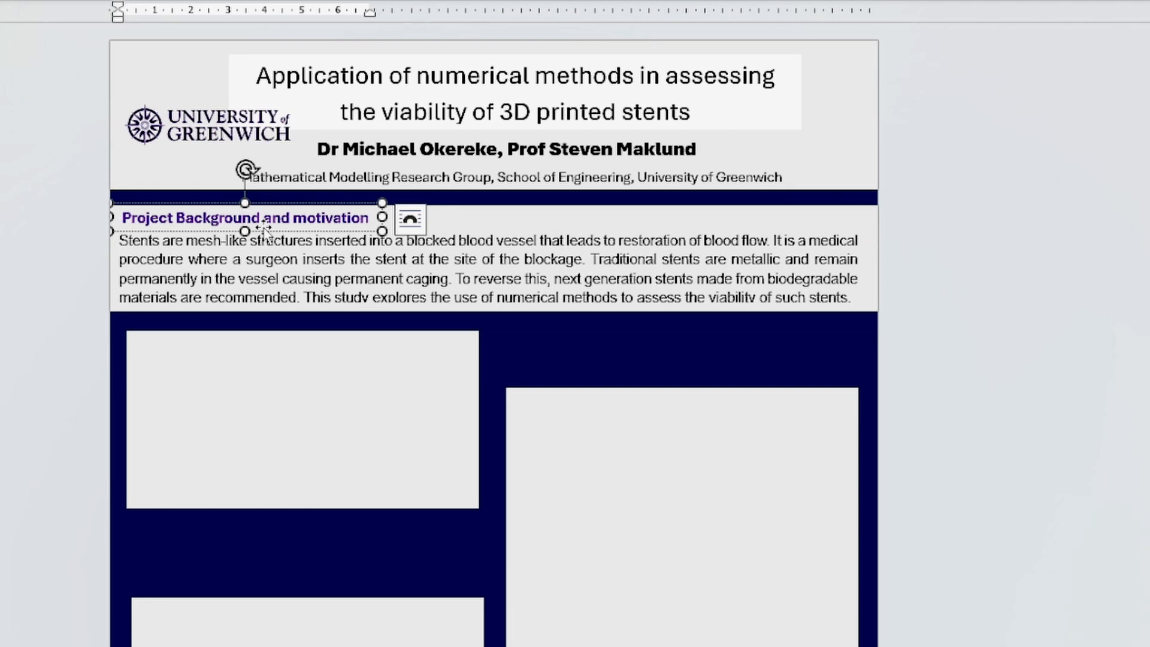
left_click_drag(262, 234, 278, 360)
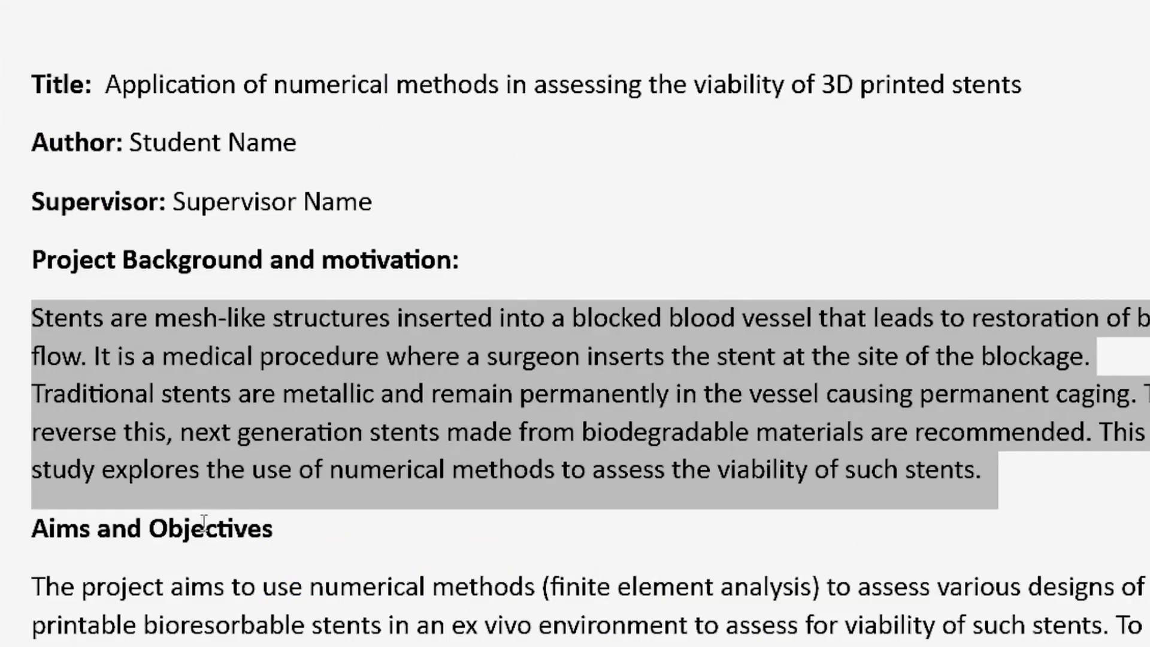
left_click_drag(272, 528, 36, 514)
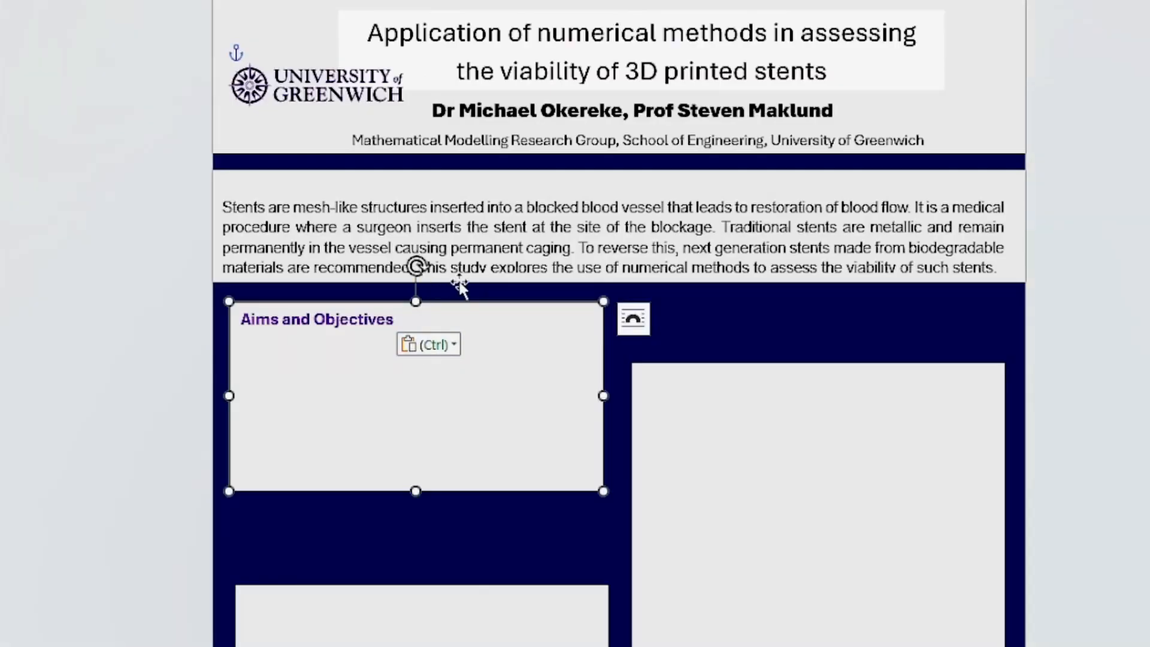
Step: Duplicate the background paragraph's text box into the Aims and Objectives box and replace its text with the project document's aims paragraph
left_click(495, 278)
left_click_drag(501, 281, 515, 416)
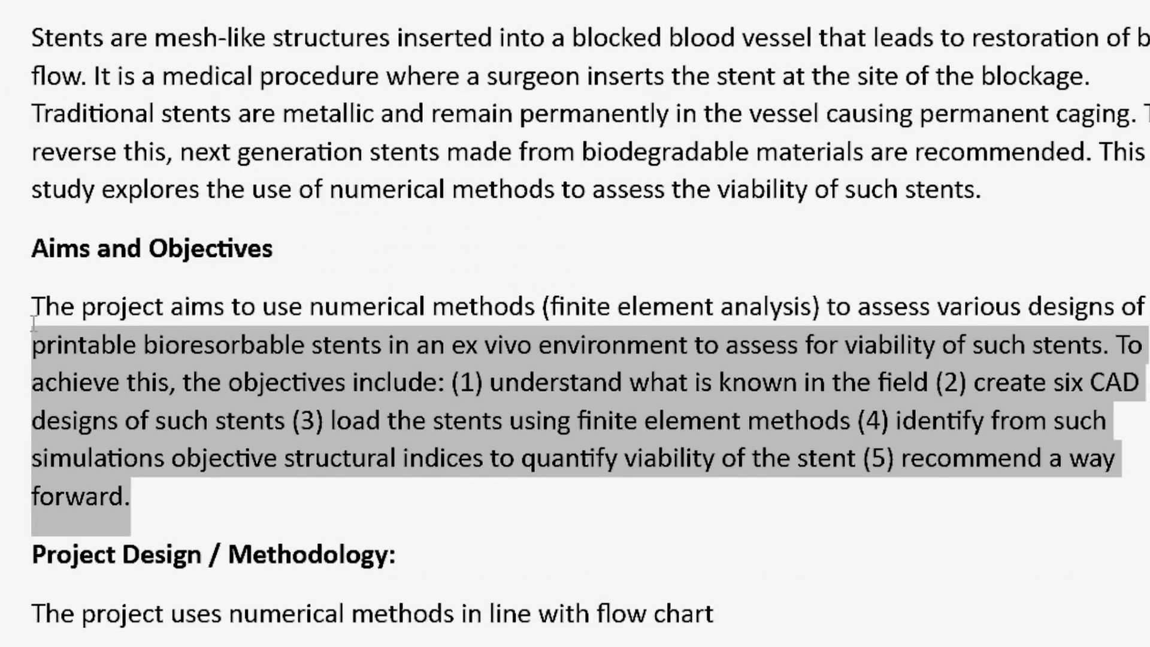
double_click(21, 342)
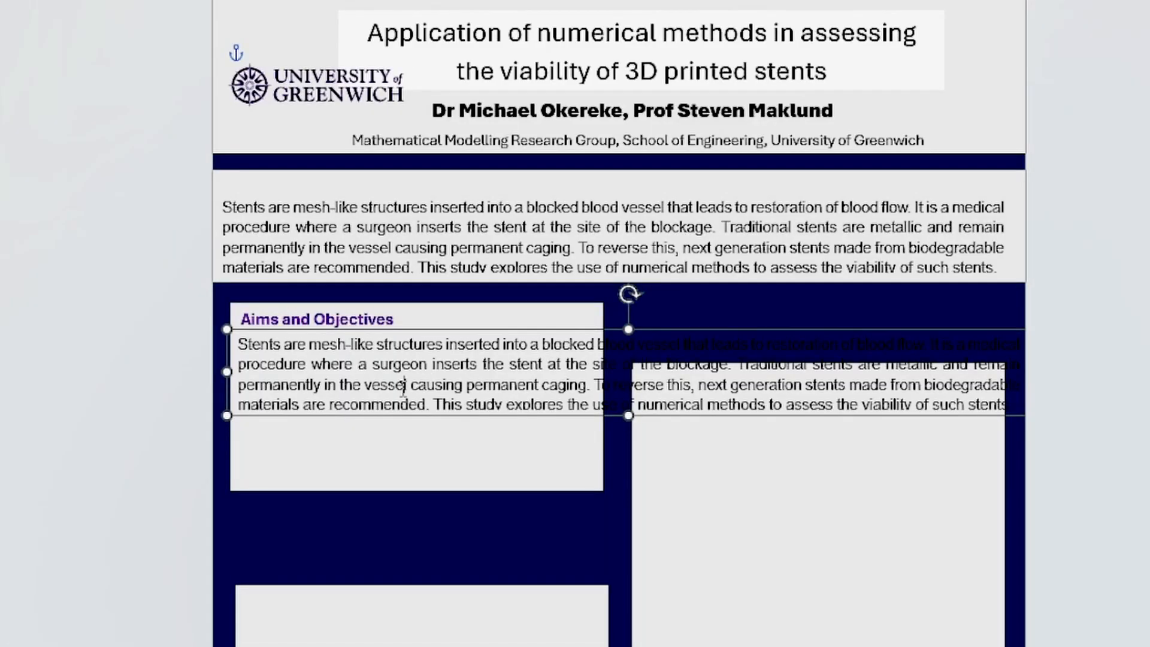
key("ctrl+a")
key("ctrl+v")
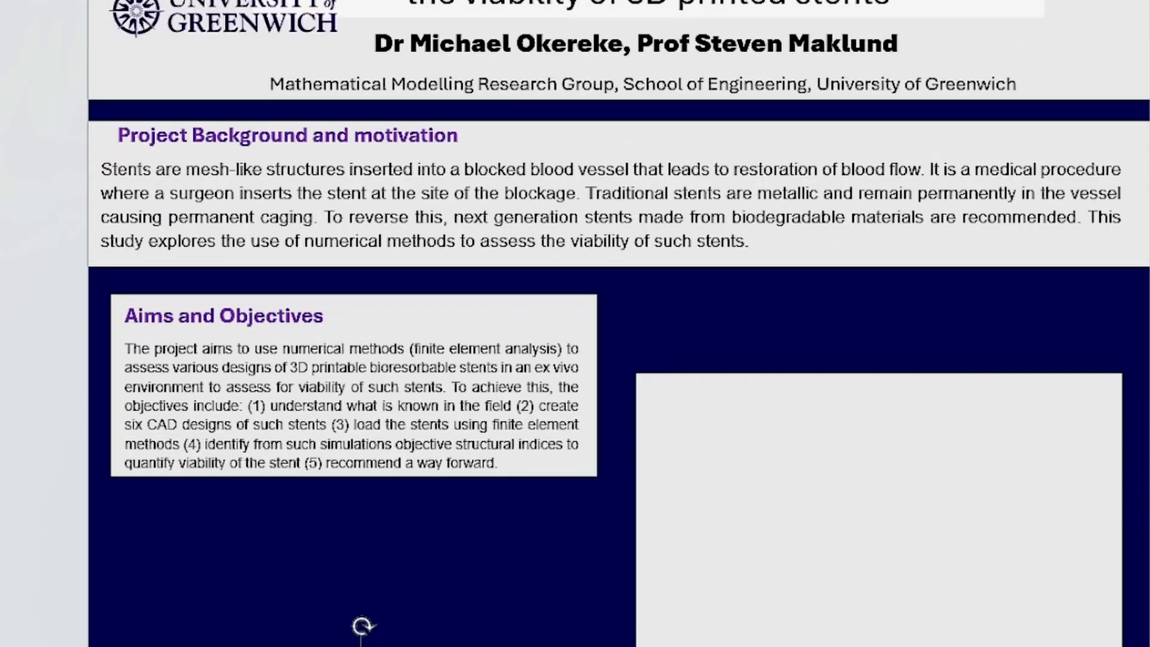
Step: Move the second left-column content box up beneath Aims and Objectives and duplicate that section's heading and paragraph text boxes into it
left_click_drag(361, 646, 387, 484)
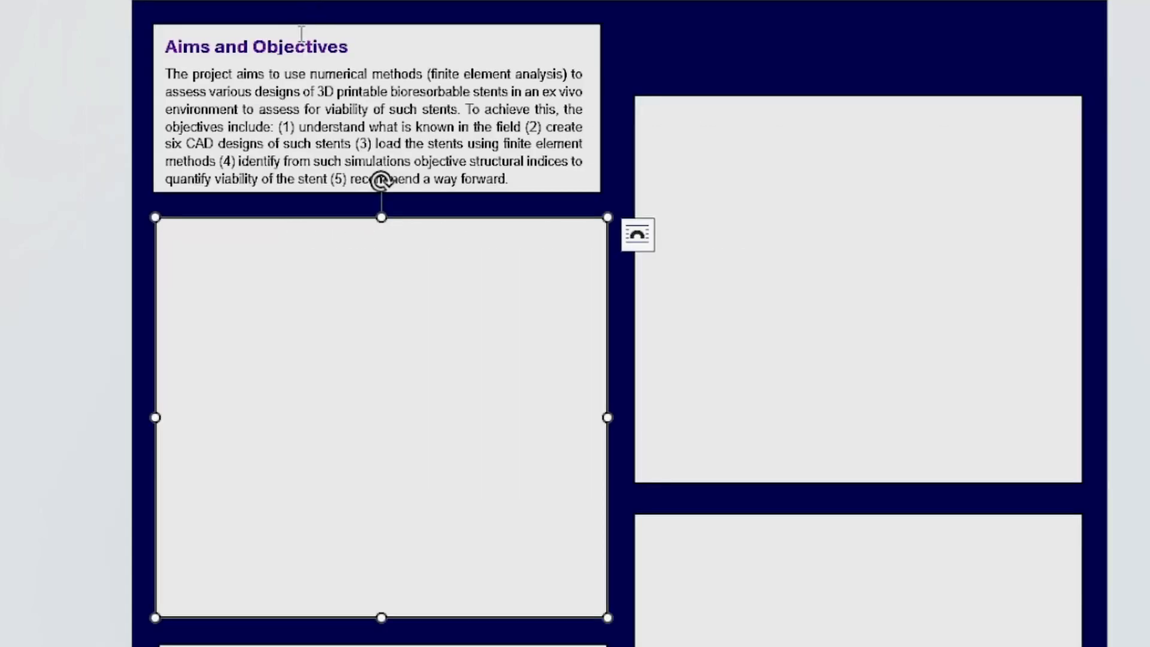
left_click(306, 46)
left_click_drag(327, 58, 318, 252)
left_click(441, 110)
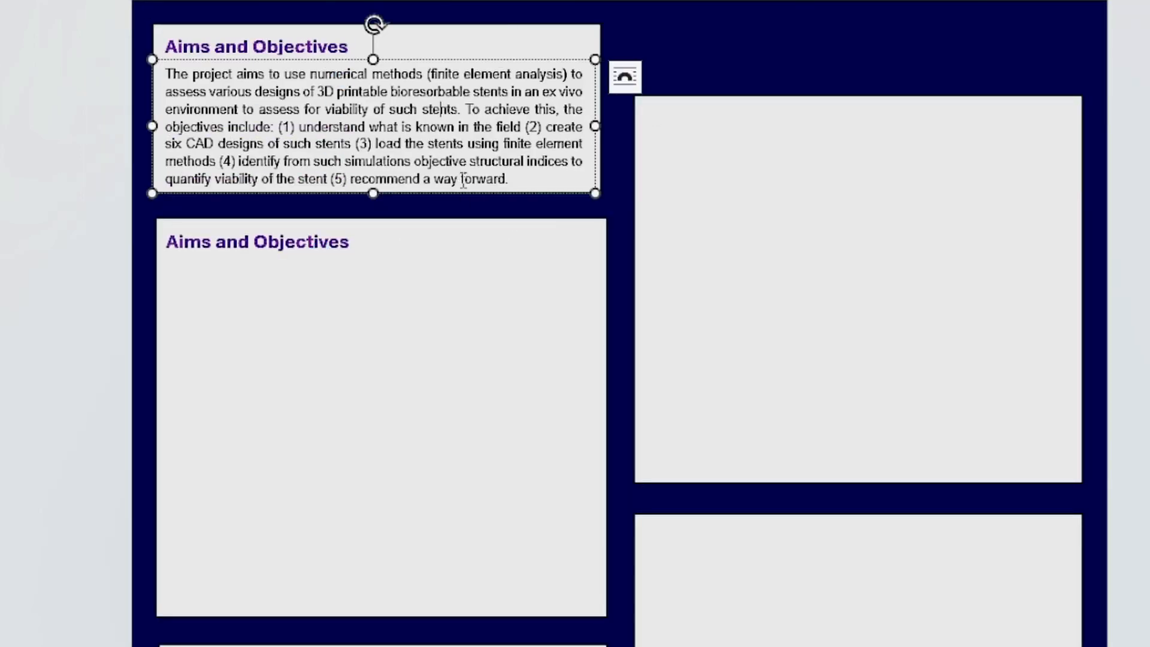
left_click_drag(465, 198, 460, 366)
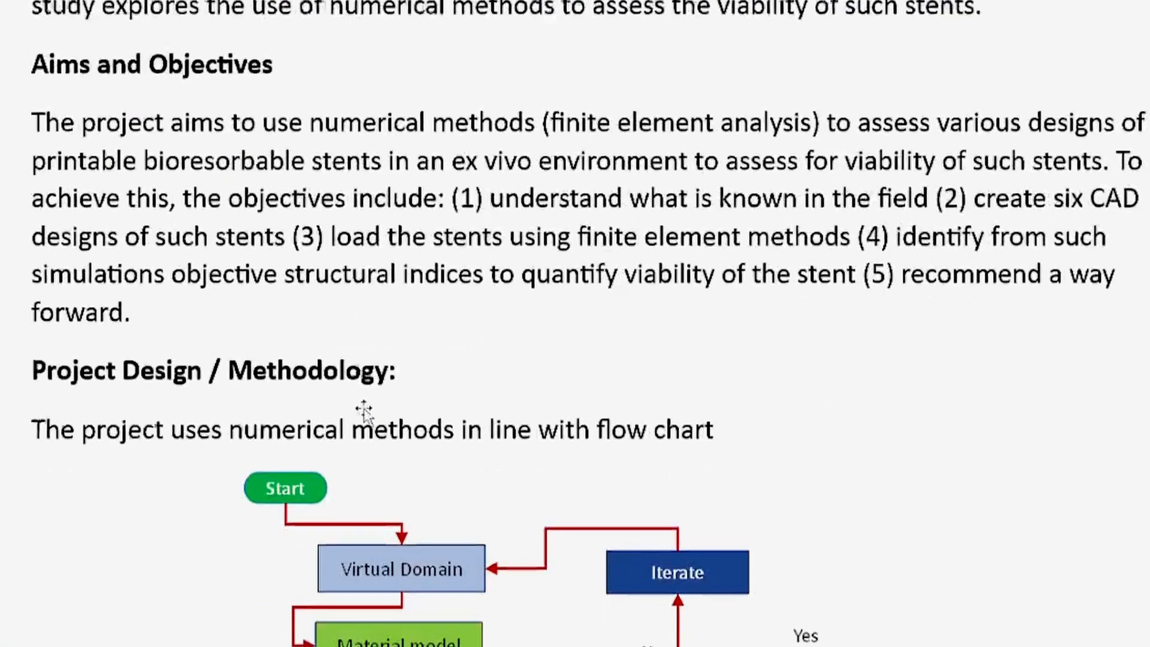
Step: Replace the duplicated heading with "Project Design / Methodology:" from the project document, pasted as Unformatted Unicode Text
scroll(364, 412, "down", 3)
left_click_drag(405, 182, 70, 184)
key("ctrl+c")
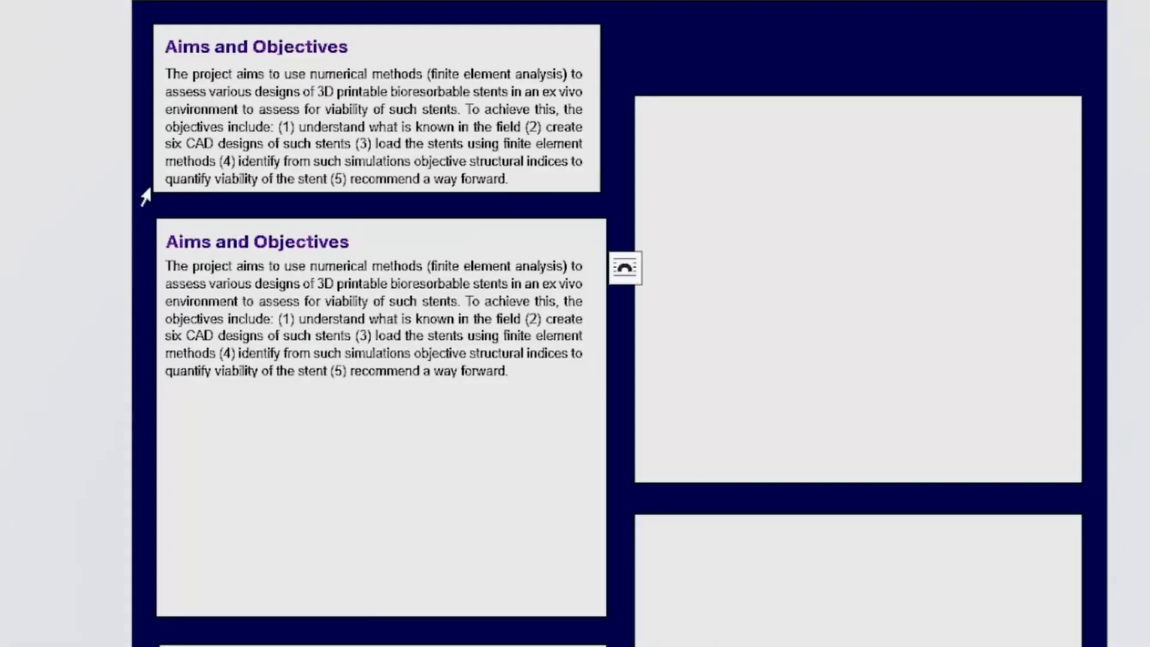
left_click(258, 238)
triple_click(268, 234)
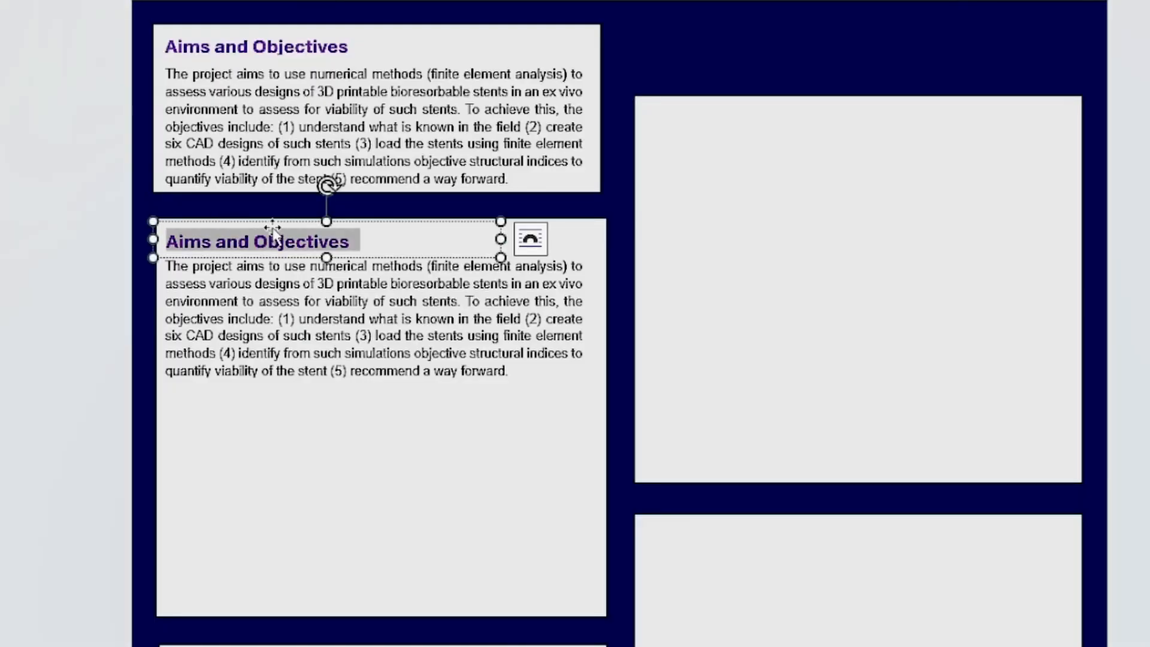
key("ctrl+alt+v")
left_click(402, 227)
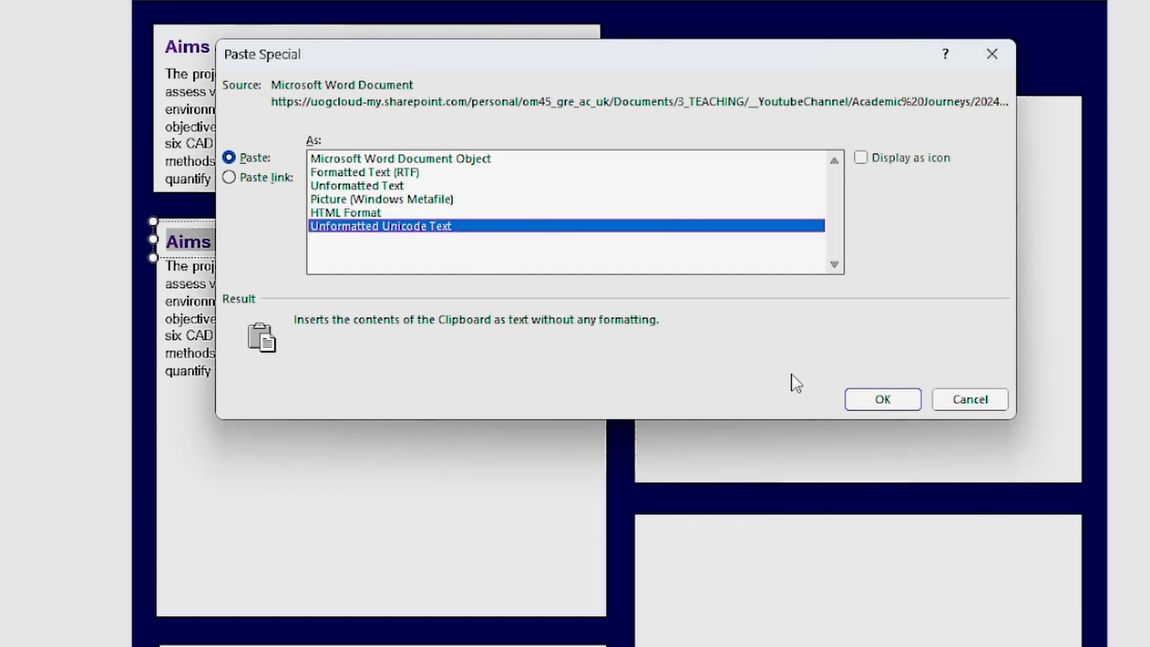
left_click(877, 400)
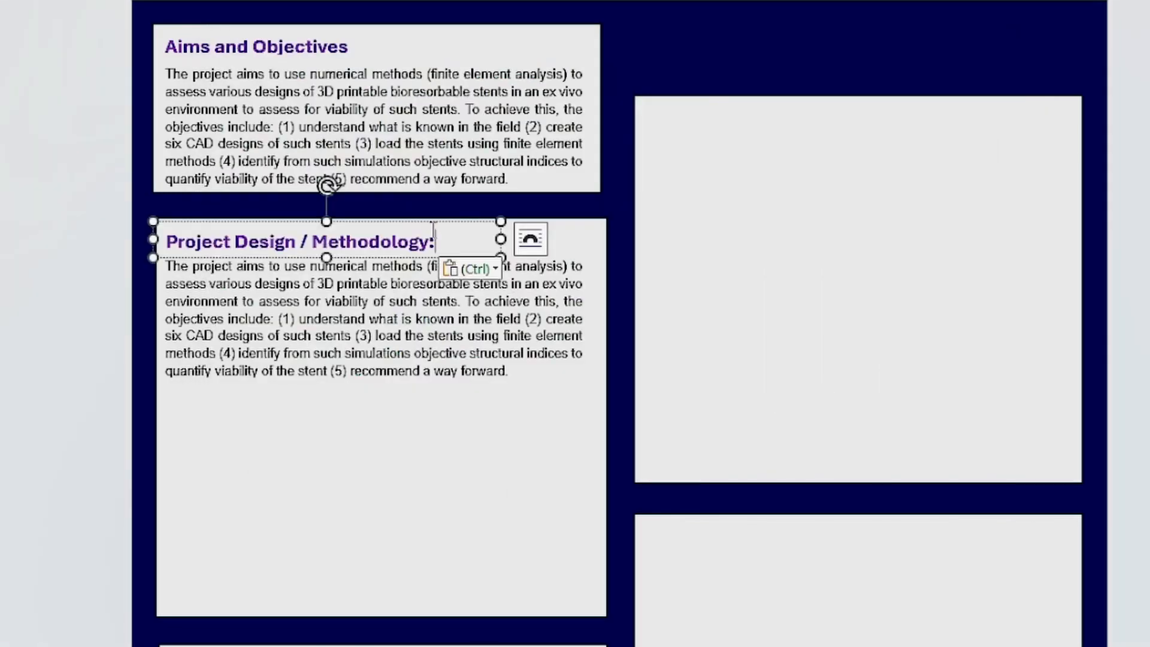
Step: Replace the methodology body text with "The project uses numerical methods in line with flow chart" as Unformatted Unicode Text and shorten its box to one line
left_click(366, 353)
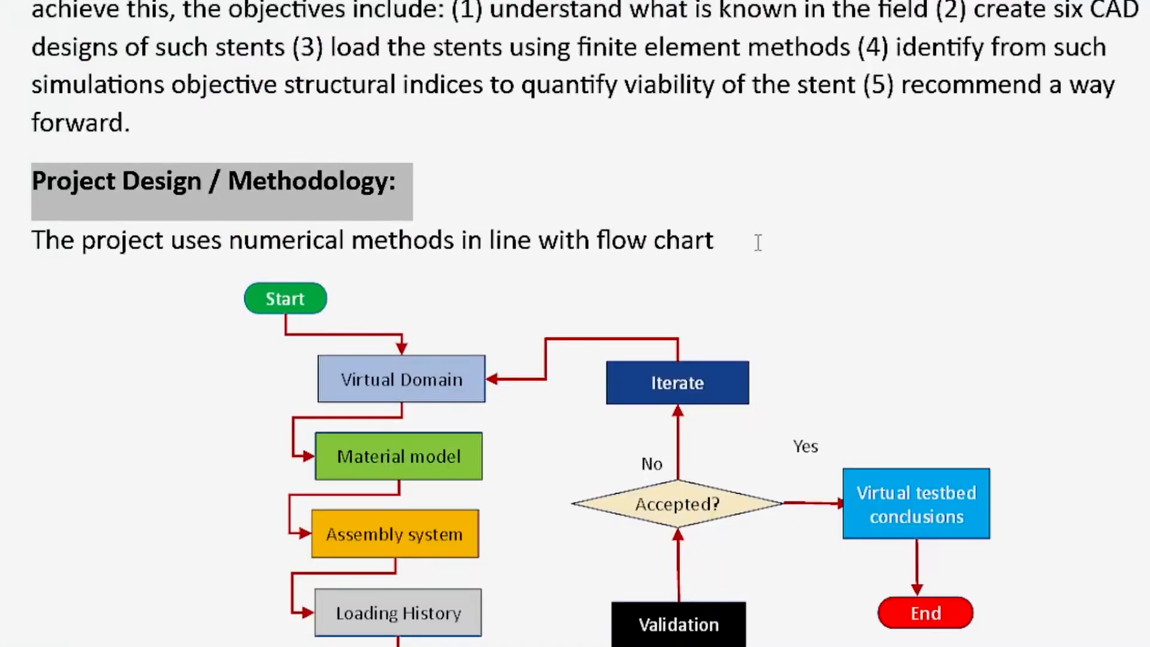
left_click_drag(758, 242, 55, 276)
key("ctrl+c")
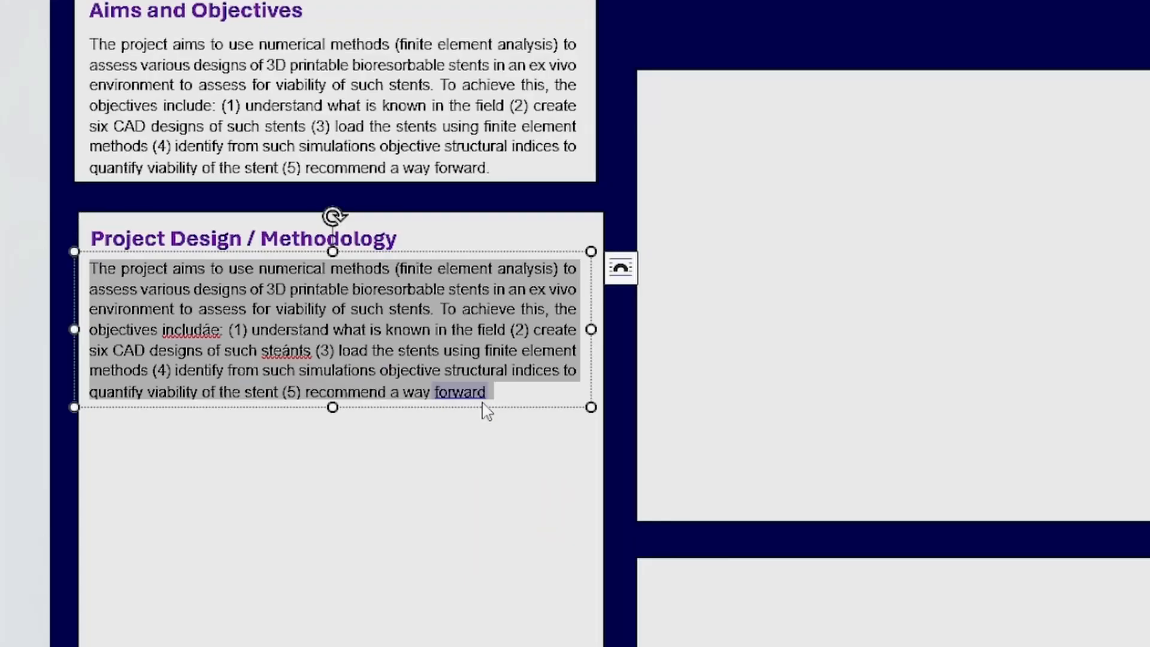
key("ctrl+alt+v")
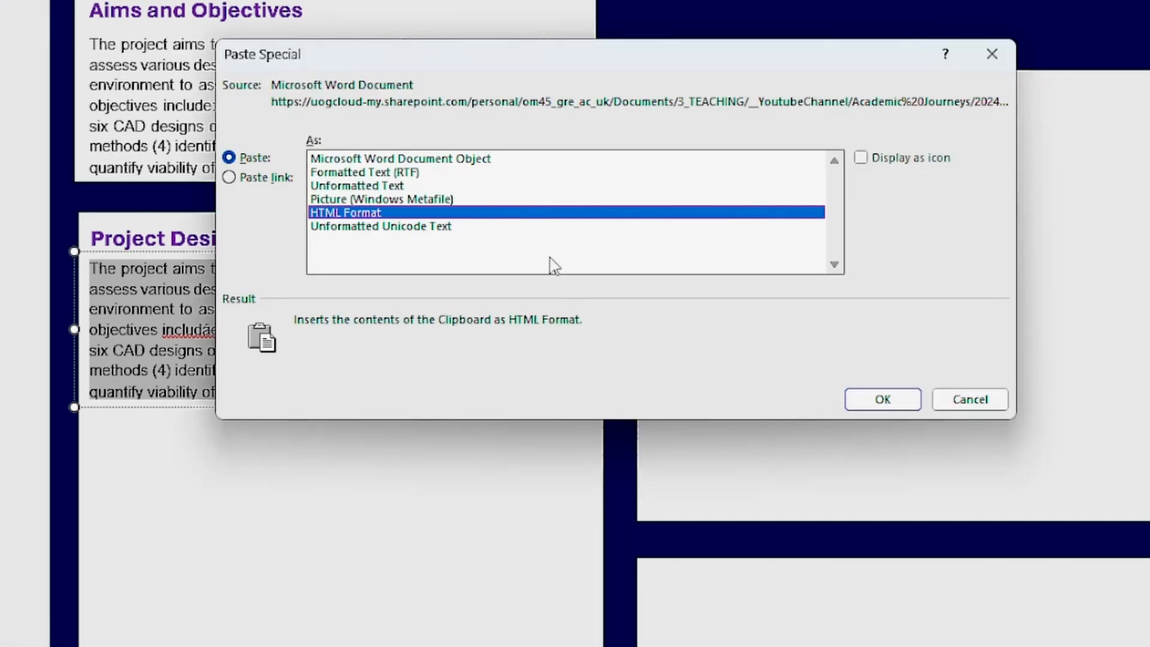
double_click(441, 227)
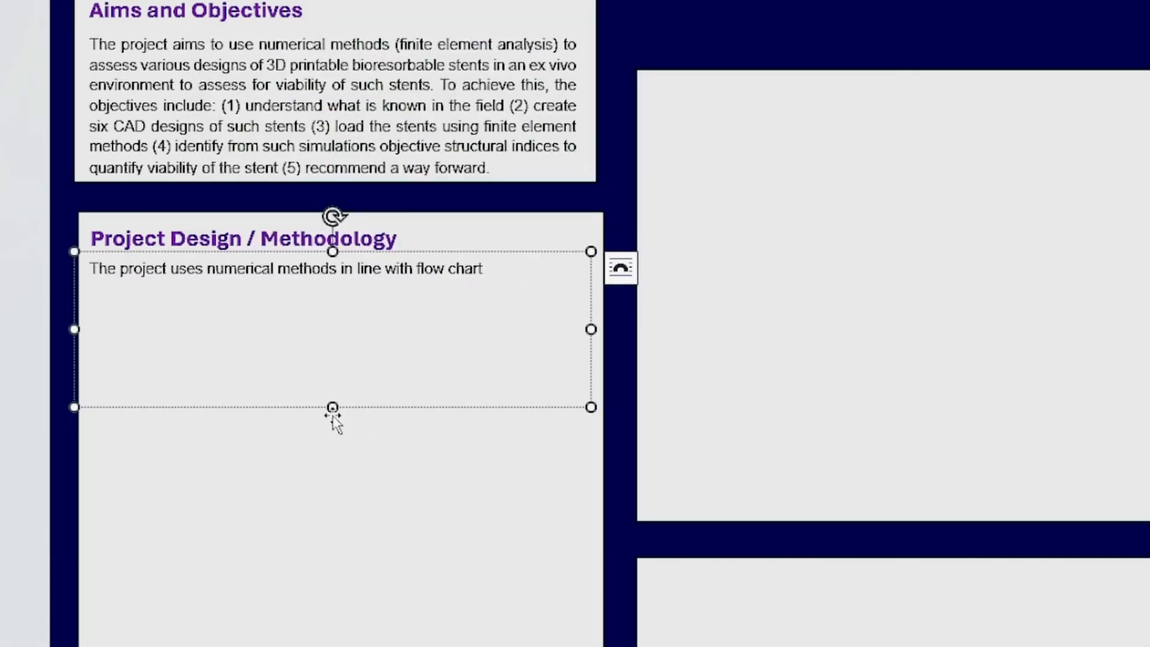
left_click_drag(333, 407, 349, 287)
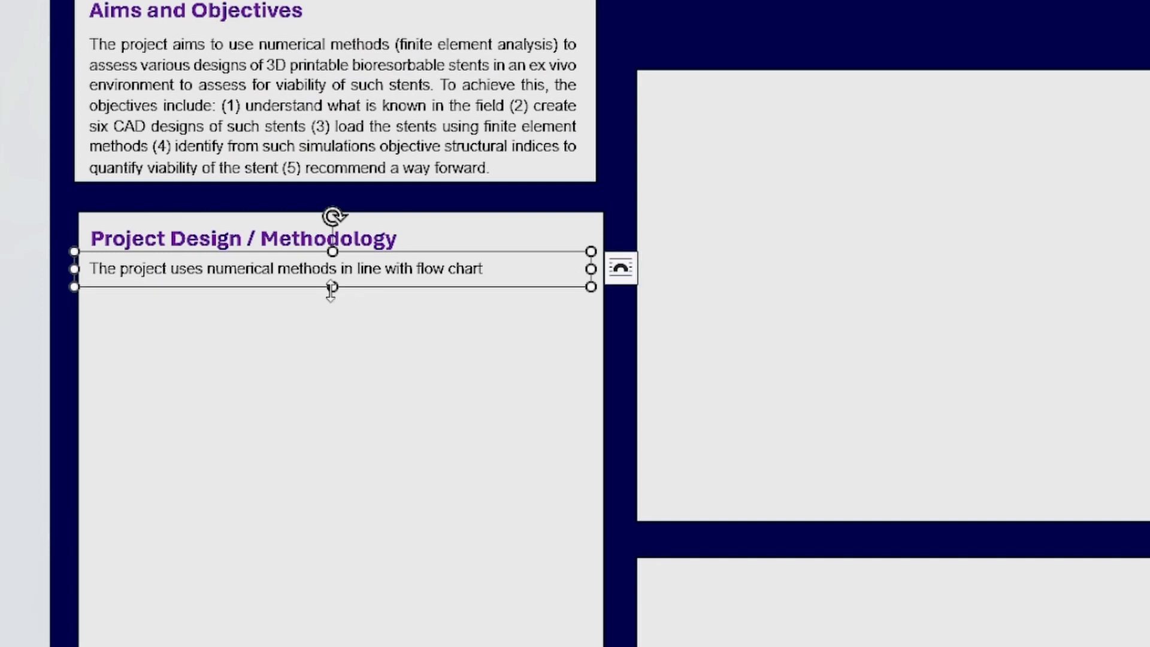